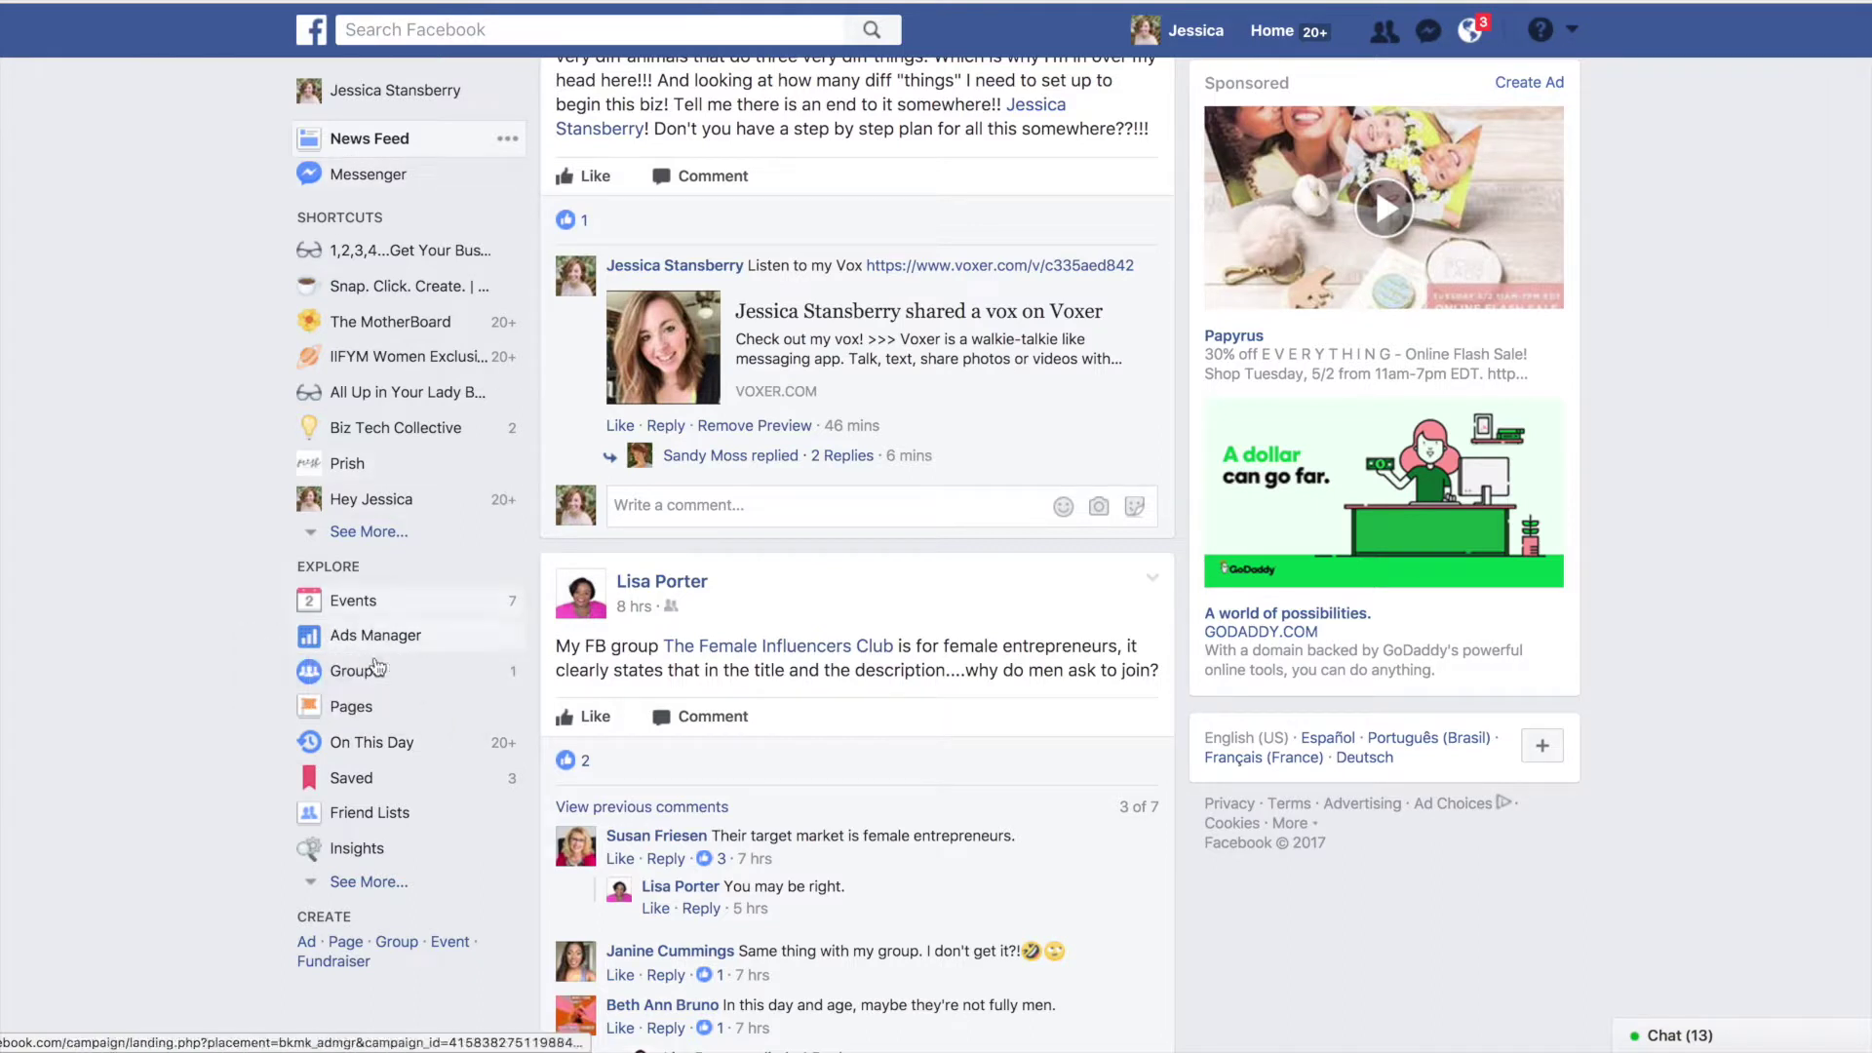
- Open Facebook Ads Manager to its 36-campaign list, 21,754 impressions, and reveal its tools menu
click(385, 638)
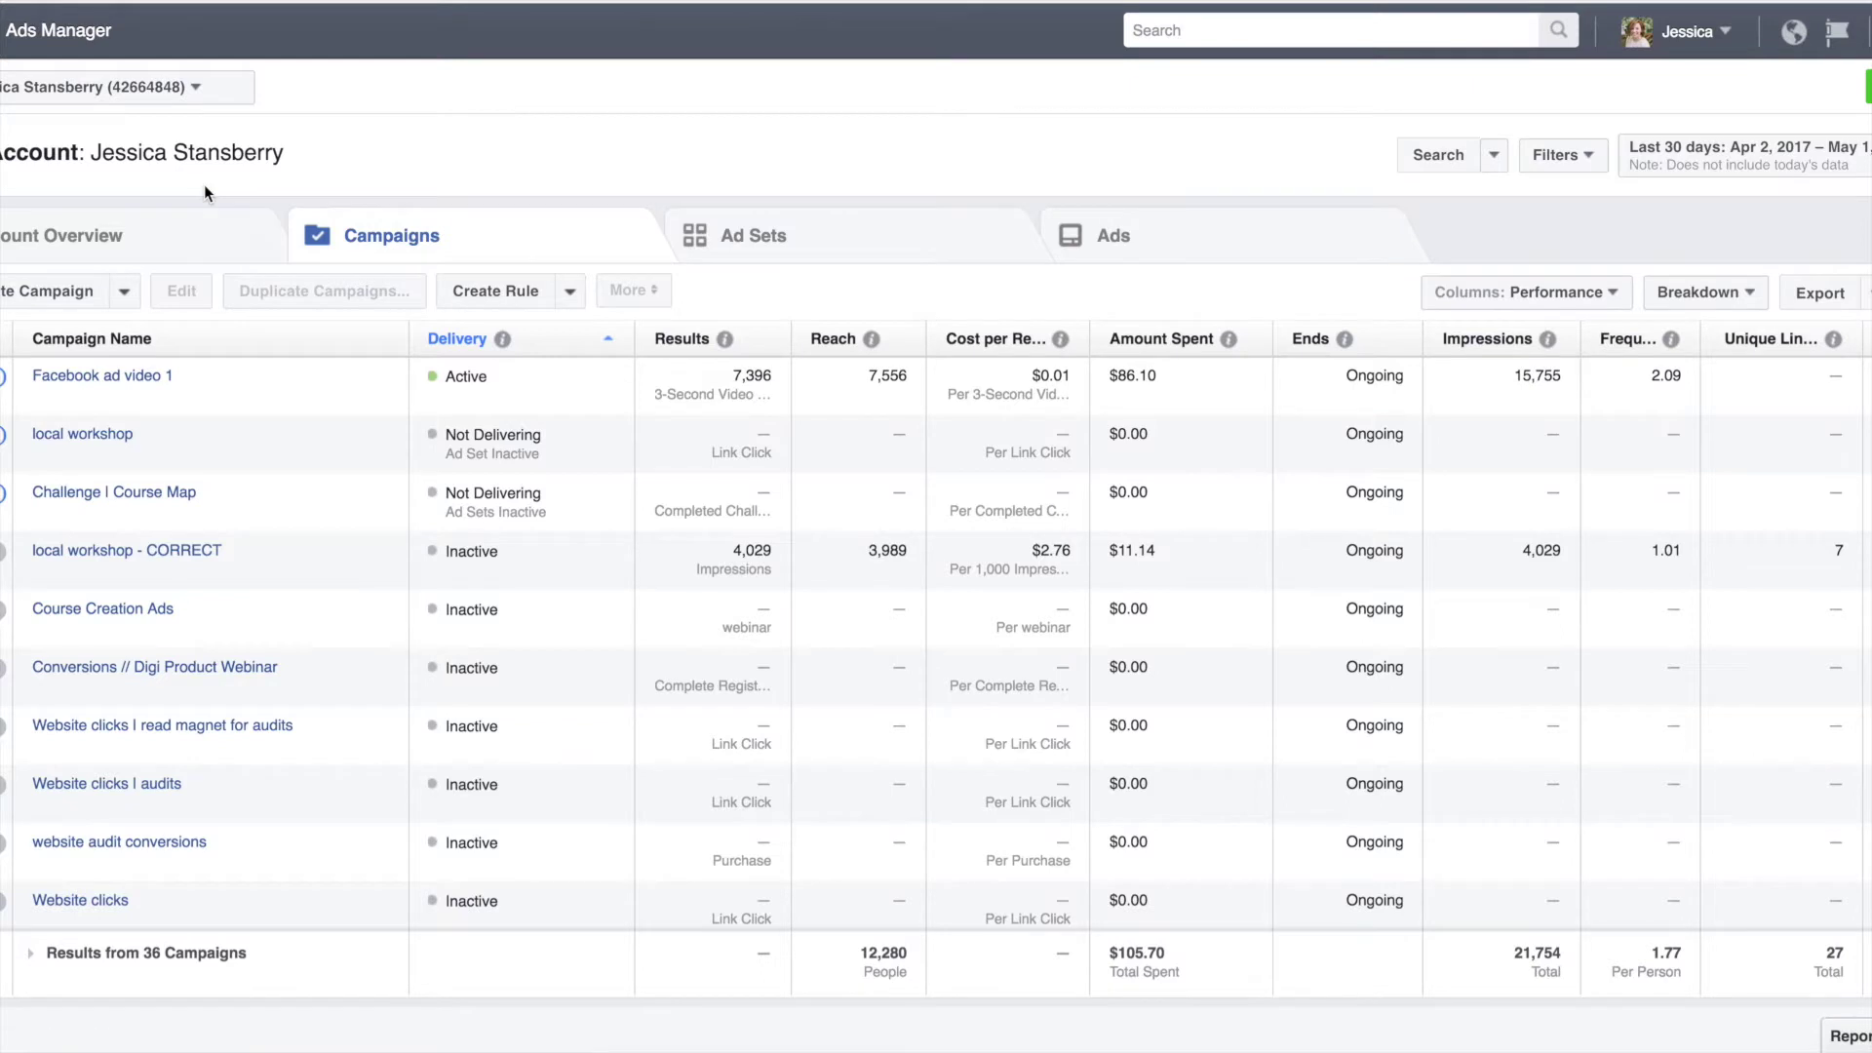
click(7, 37)
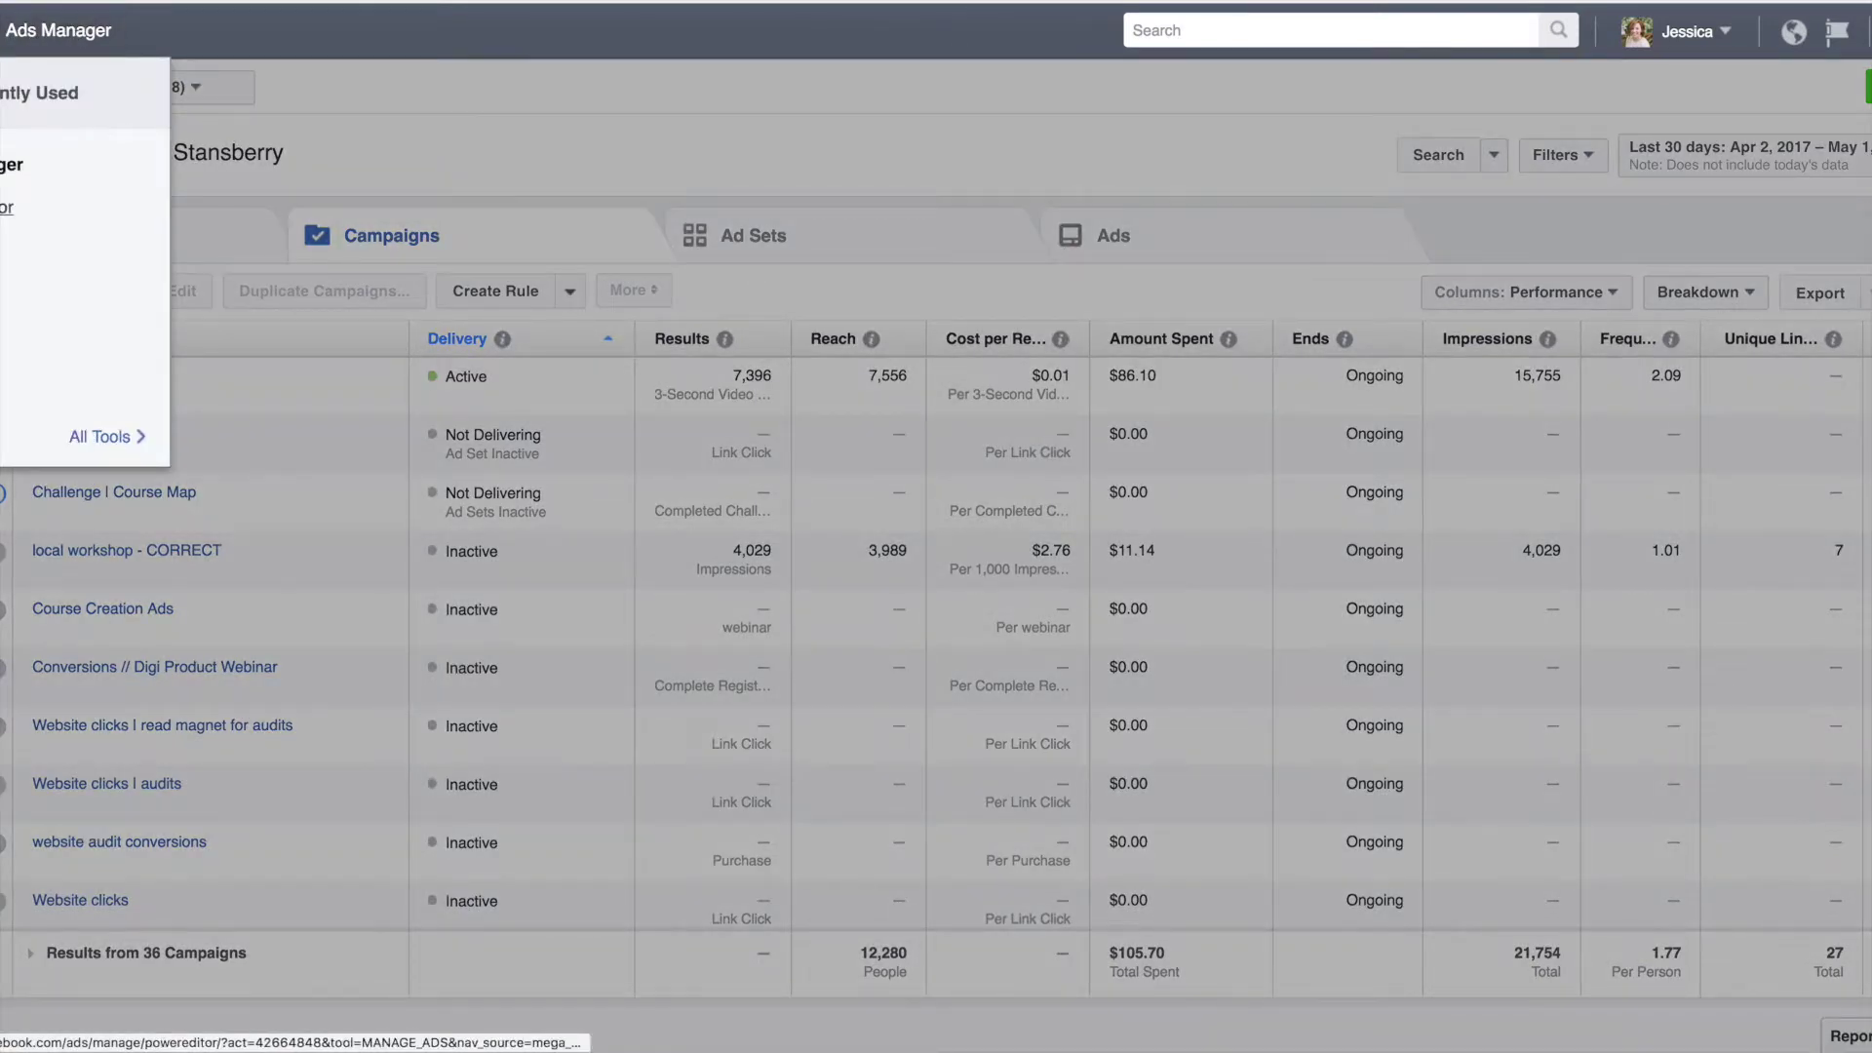
- Switch to the Pixels page showing the Facebook pixel's activity chart and status
click(10, 293)
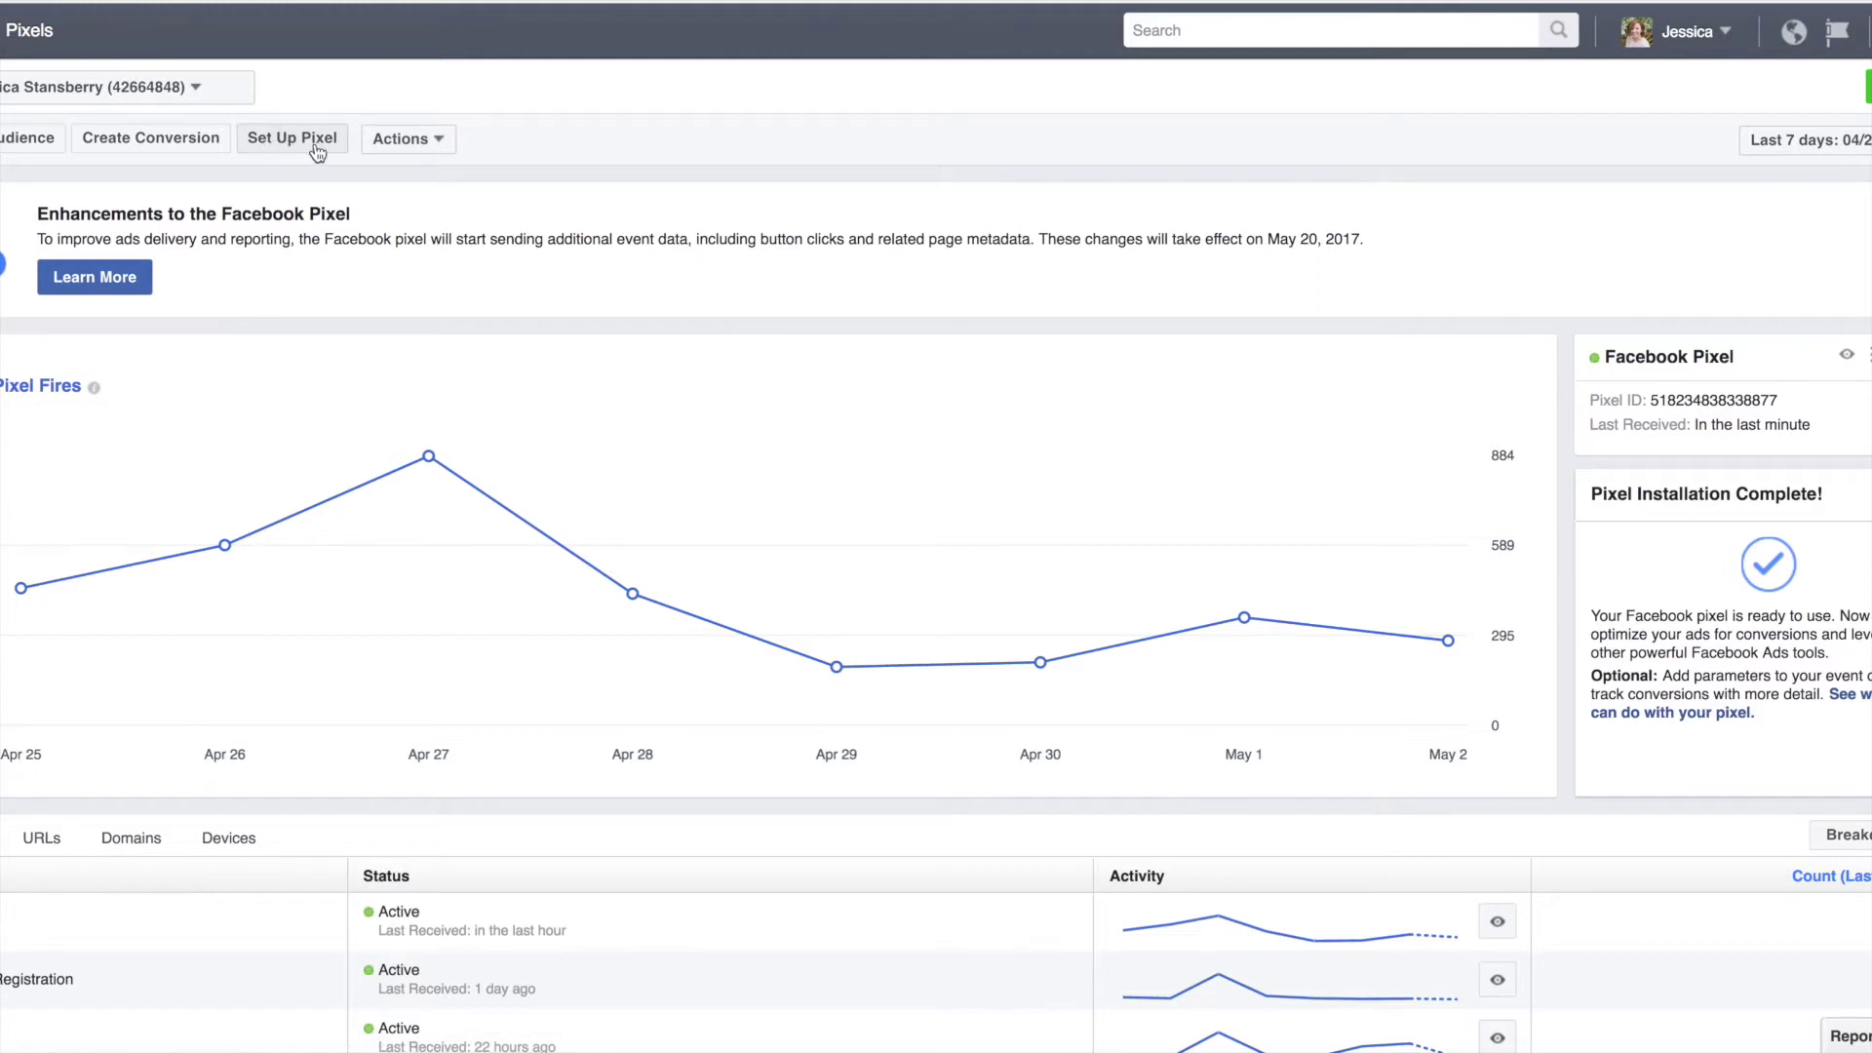
- Copy the pixel base code from Actions > View Pixel Code, then close the install dialog
click(427, 144)
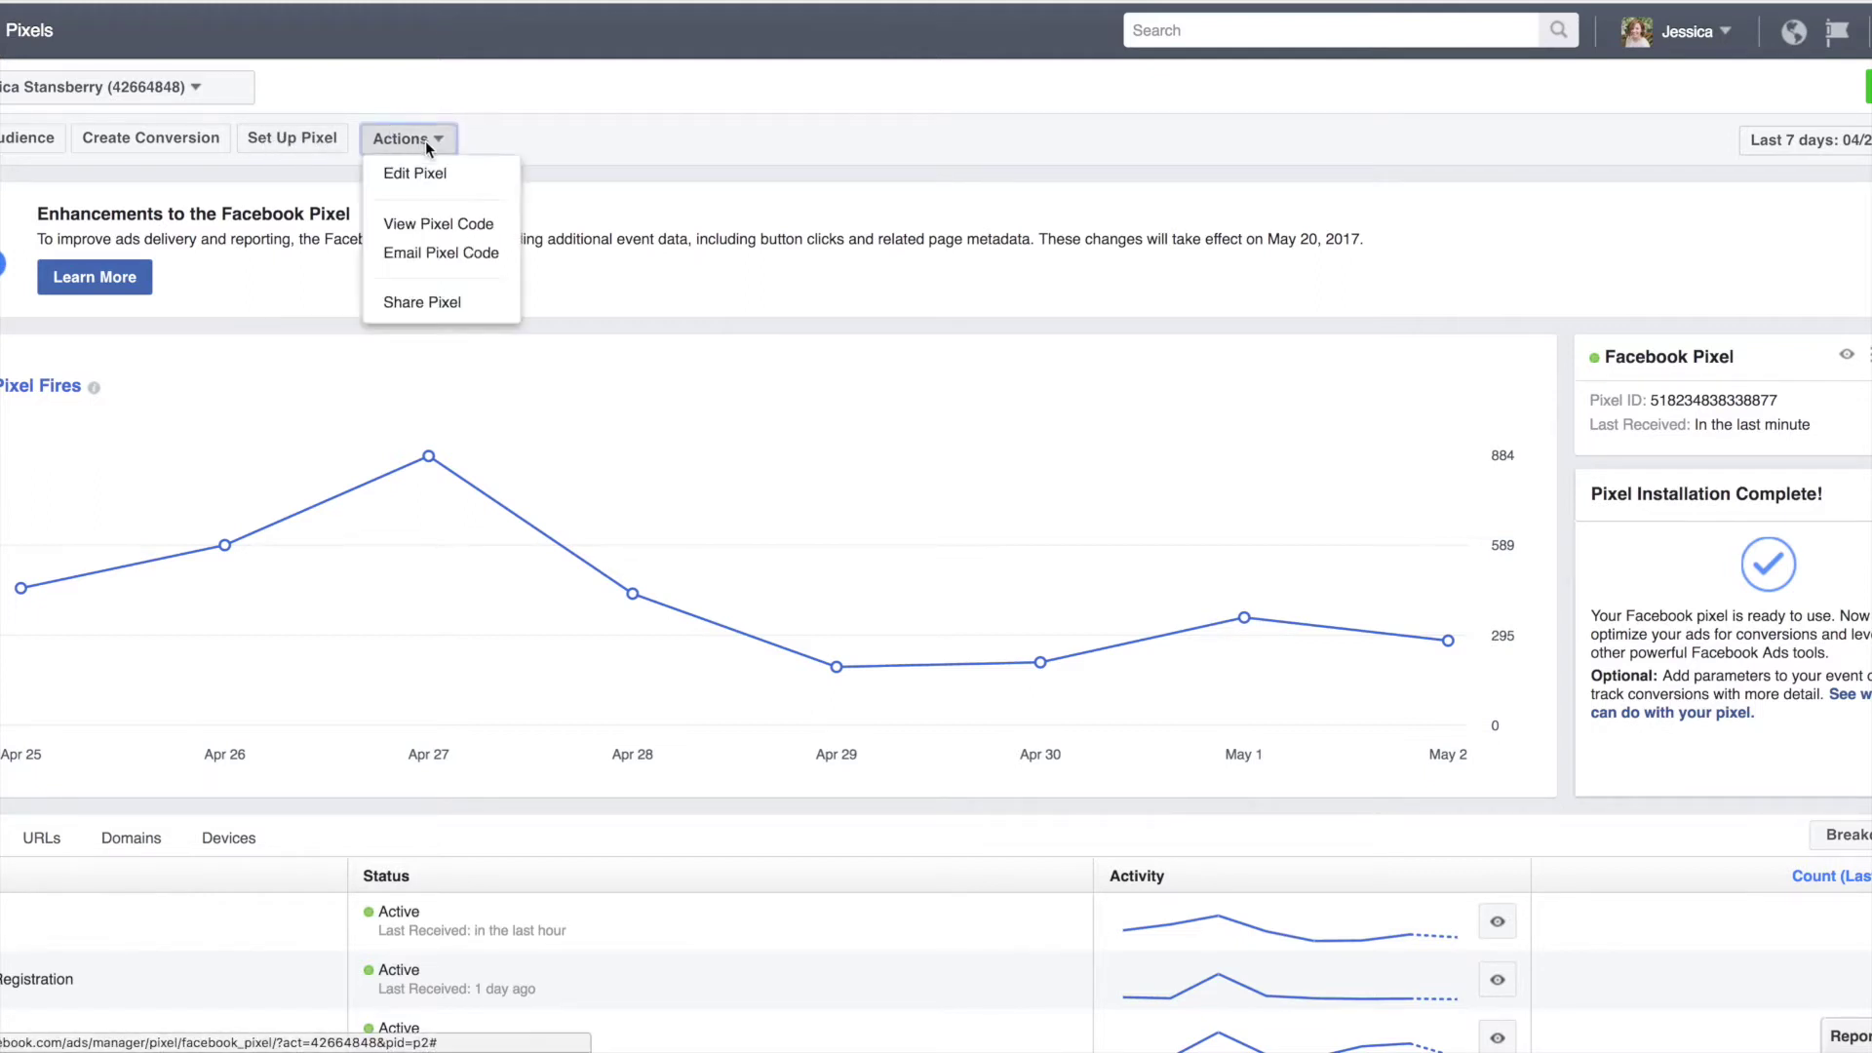
click(430, 225)
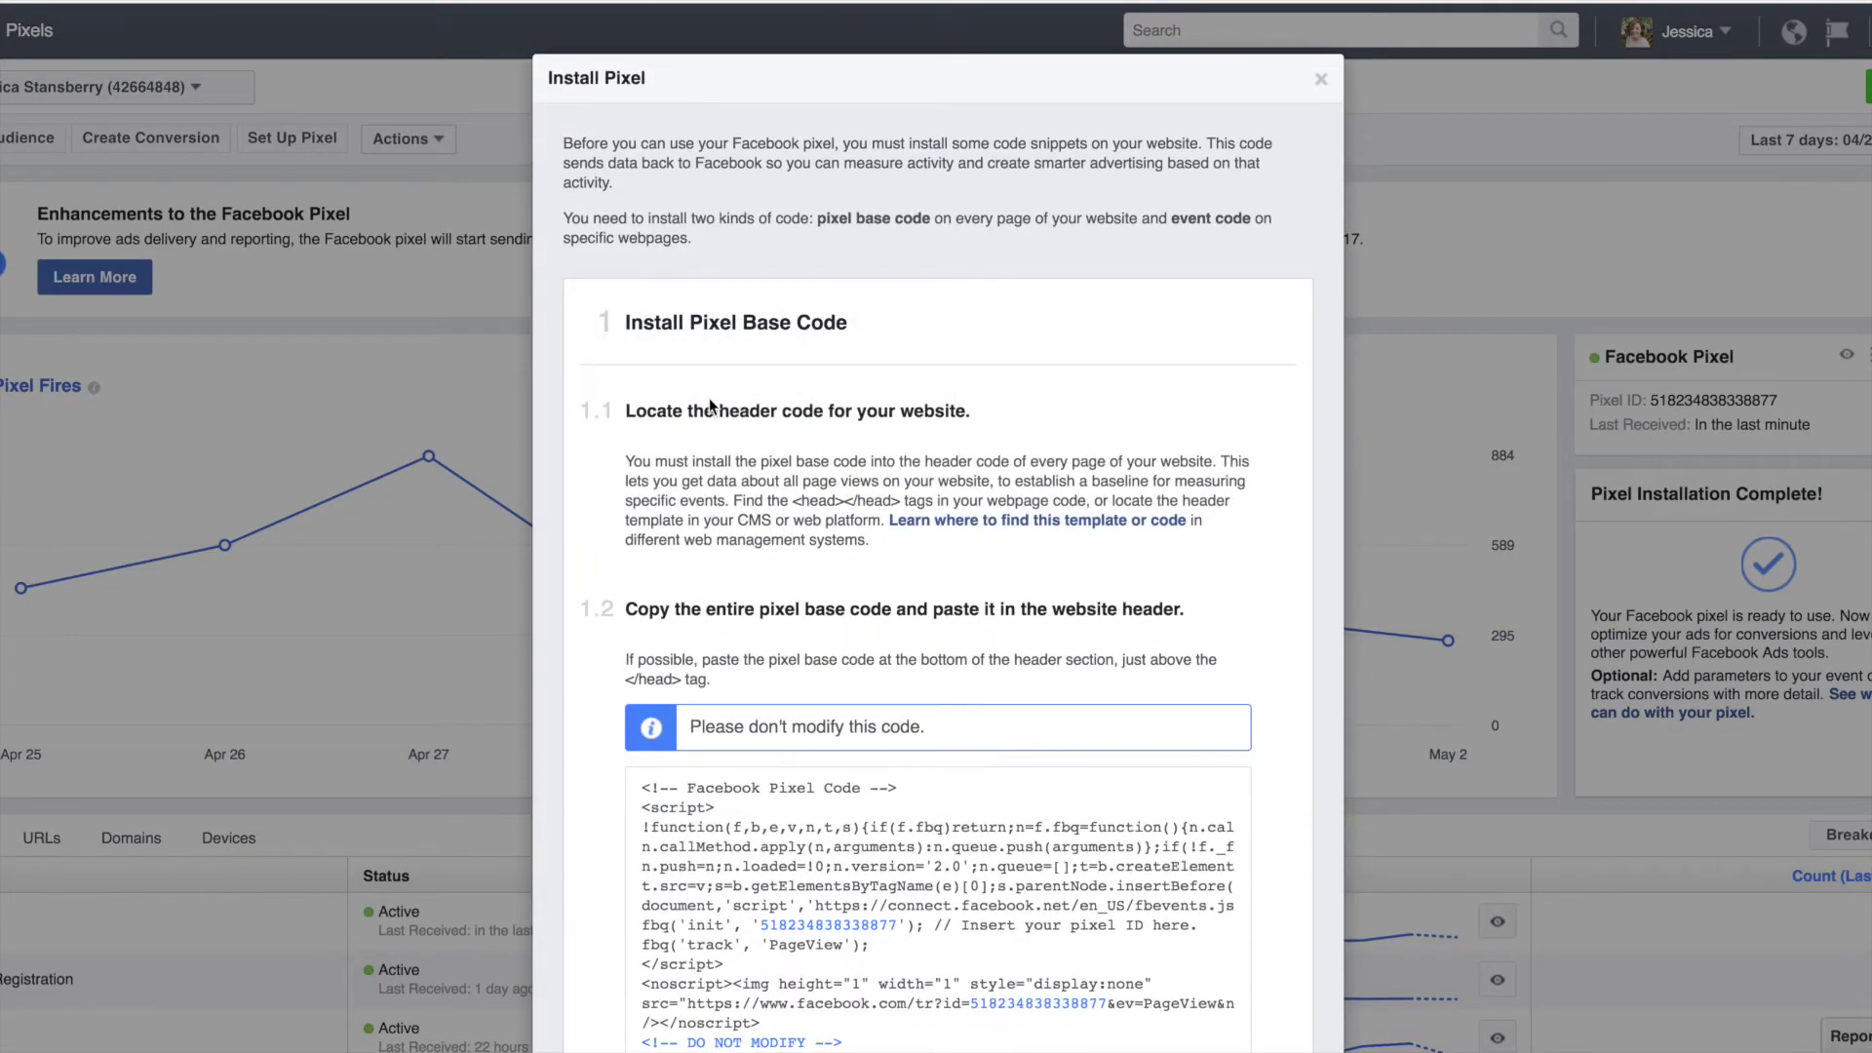
scroll(710, 408, down, 3)
mouse_move(799, 546)
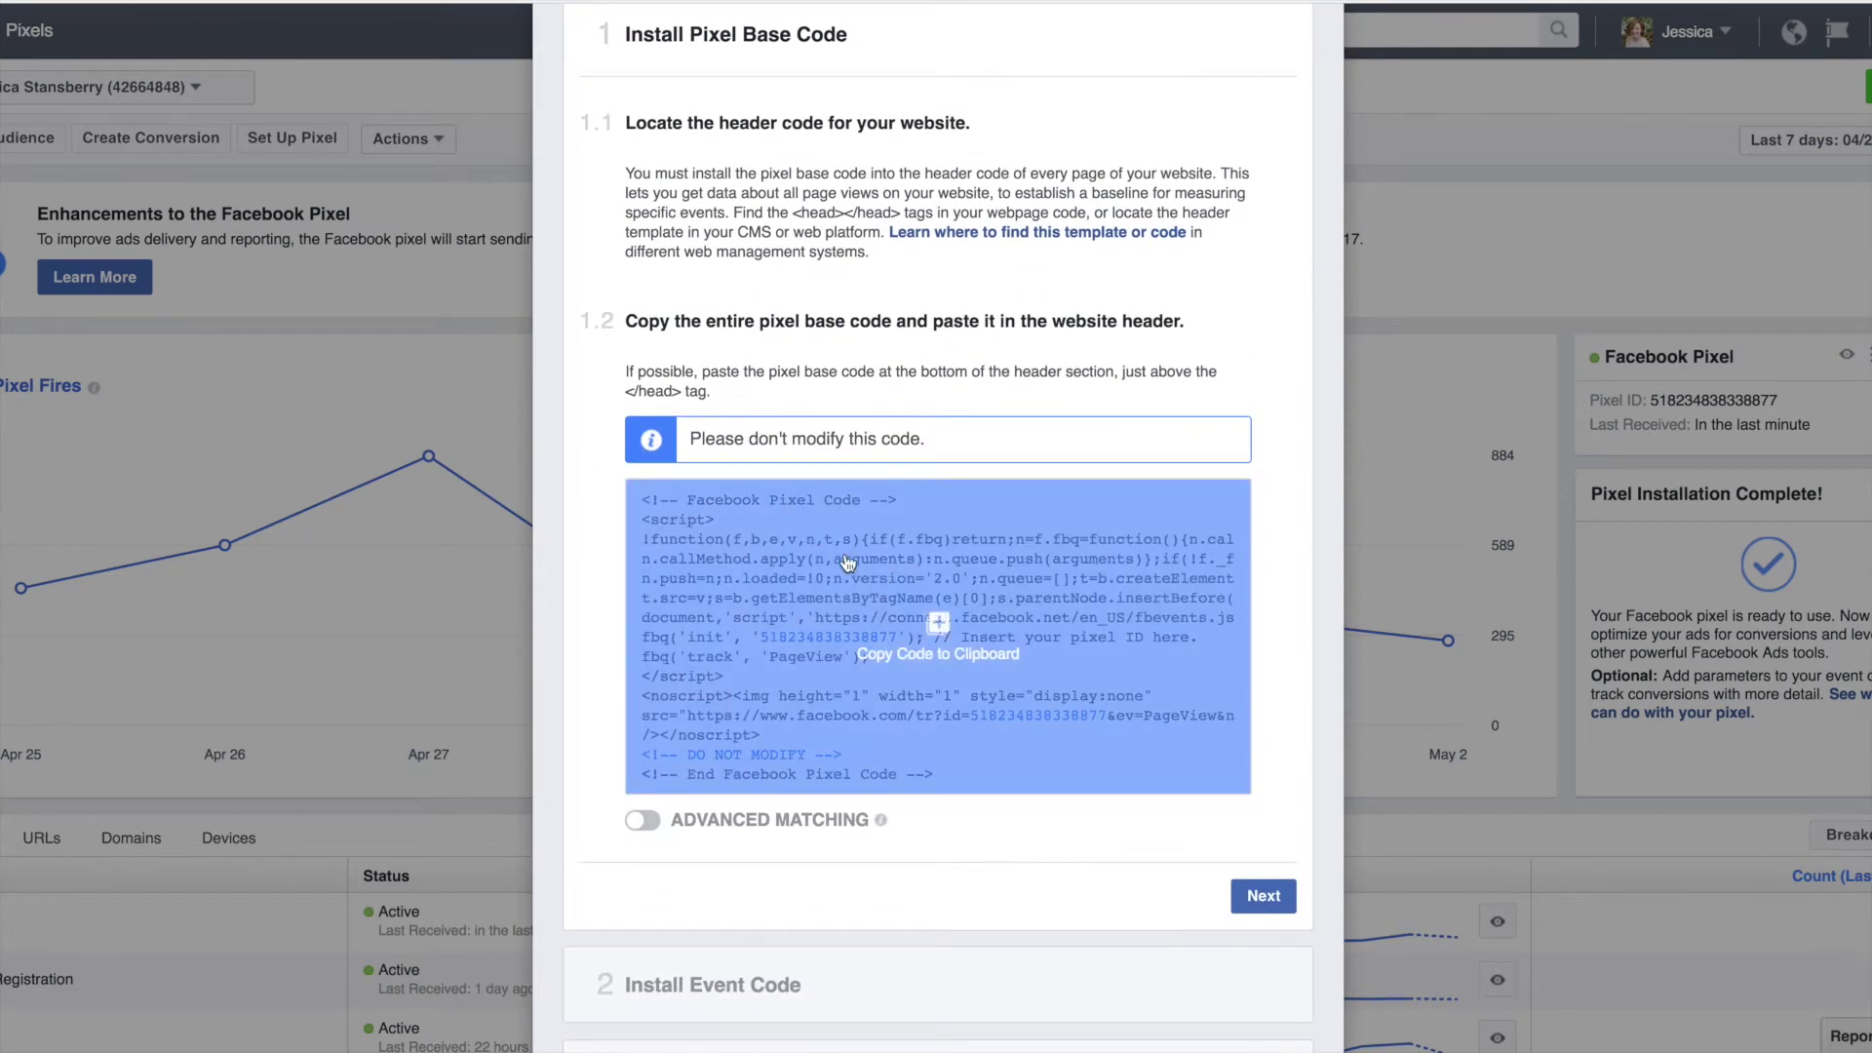
click(938, 631)
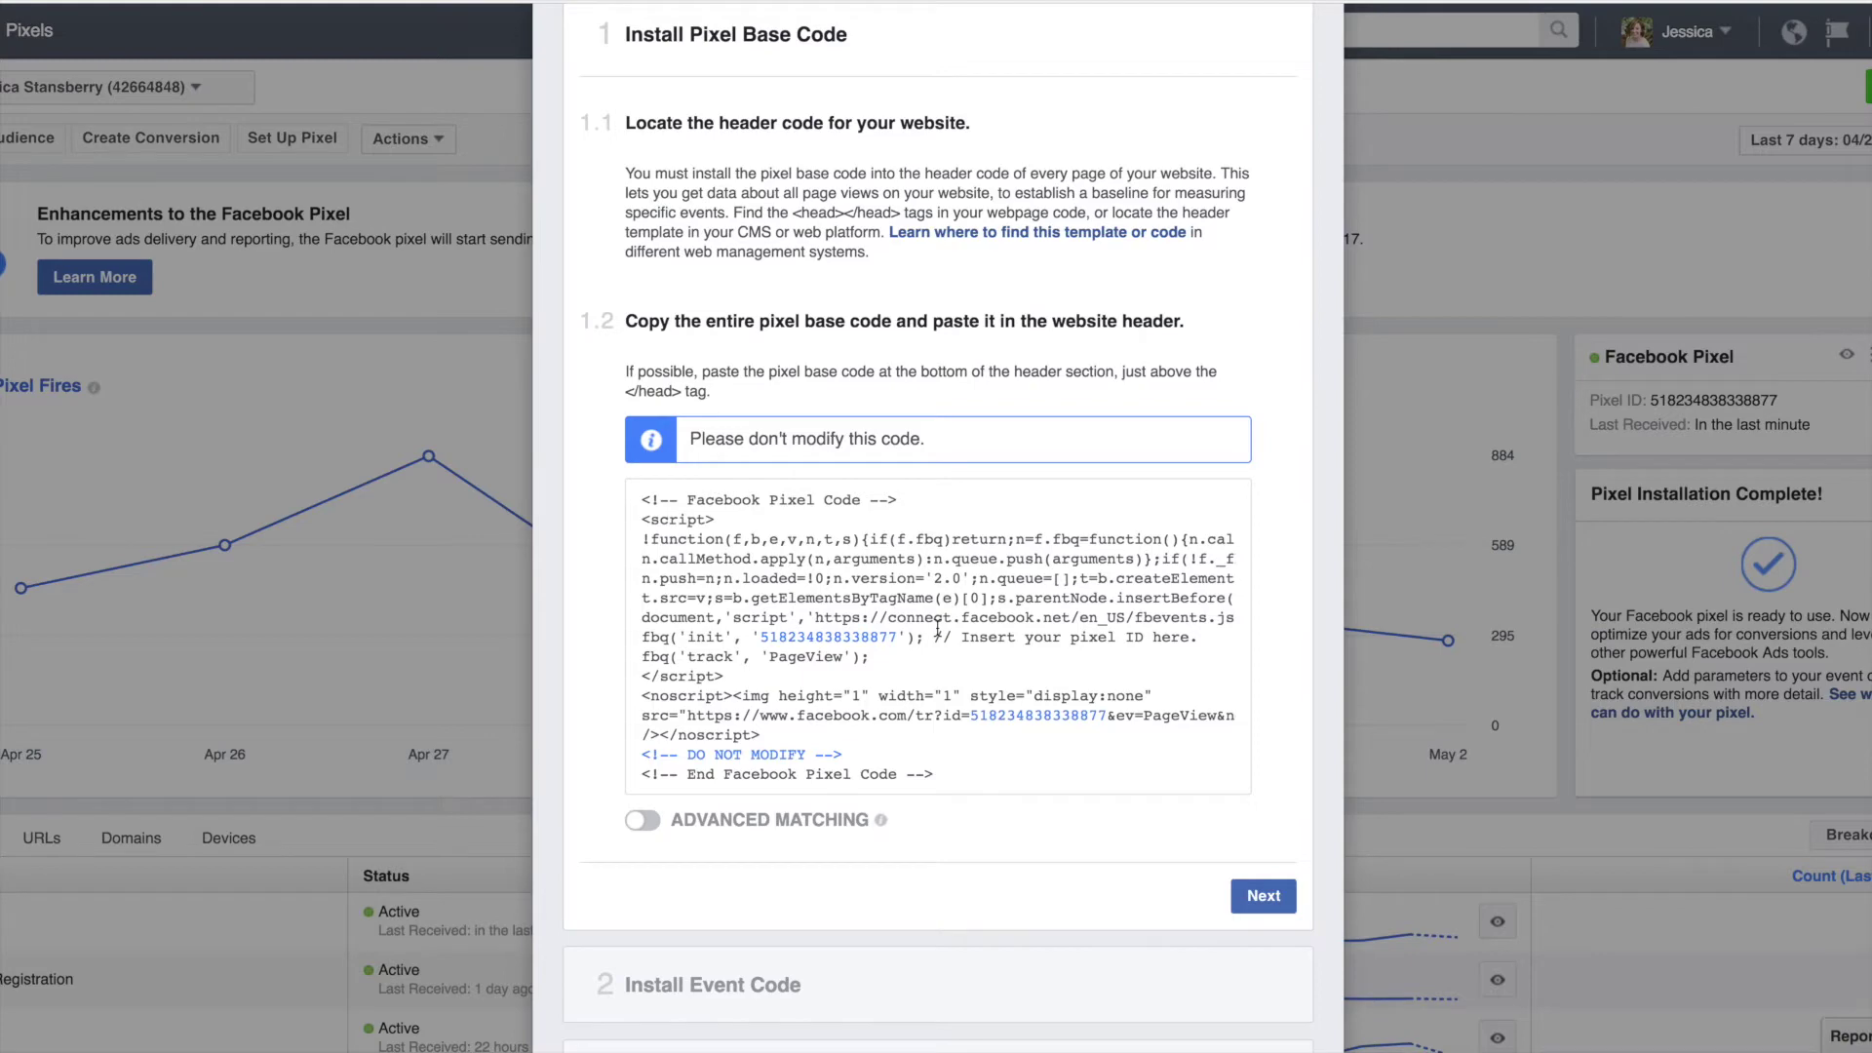
scroll(938, 629, down, 5)
click(1114, 1035)
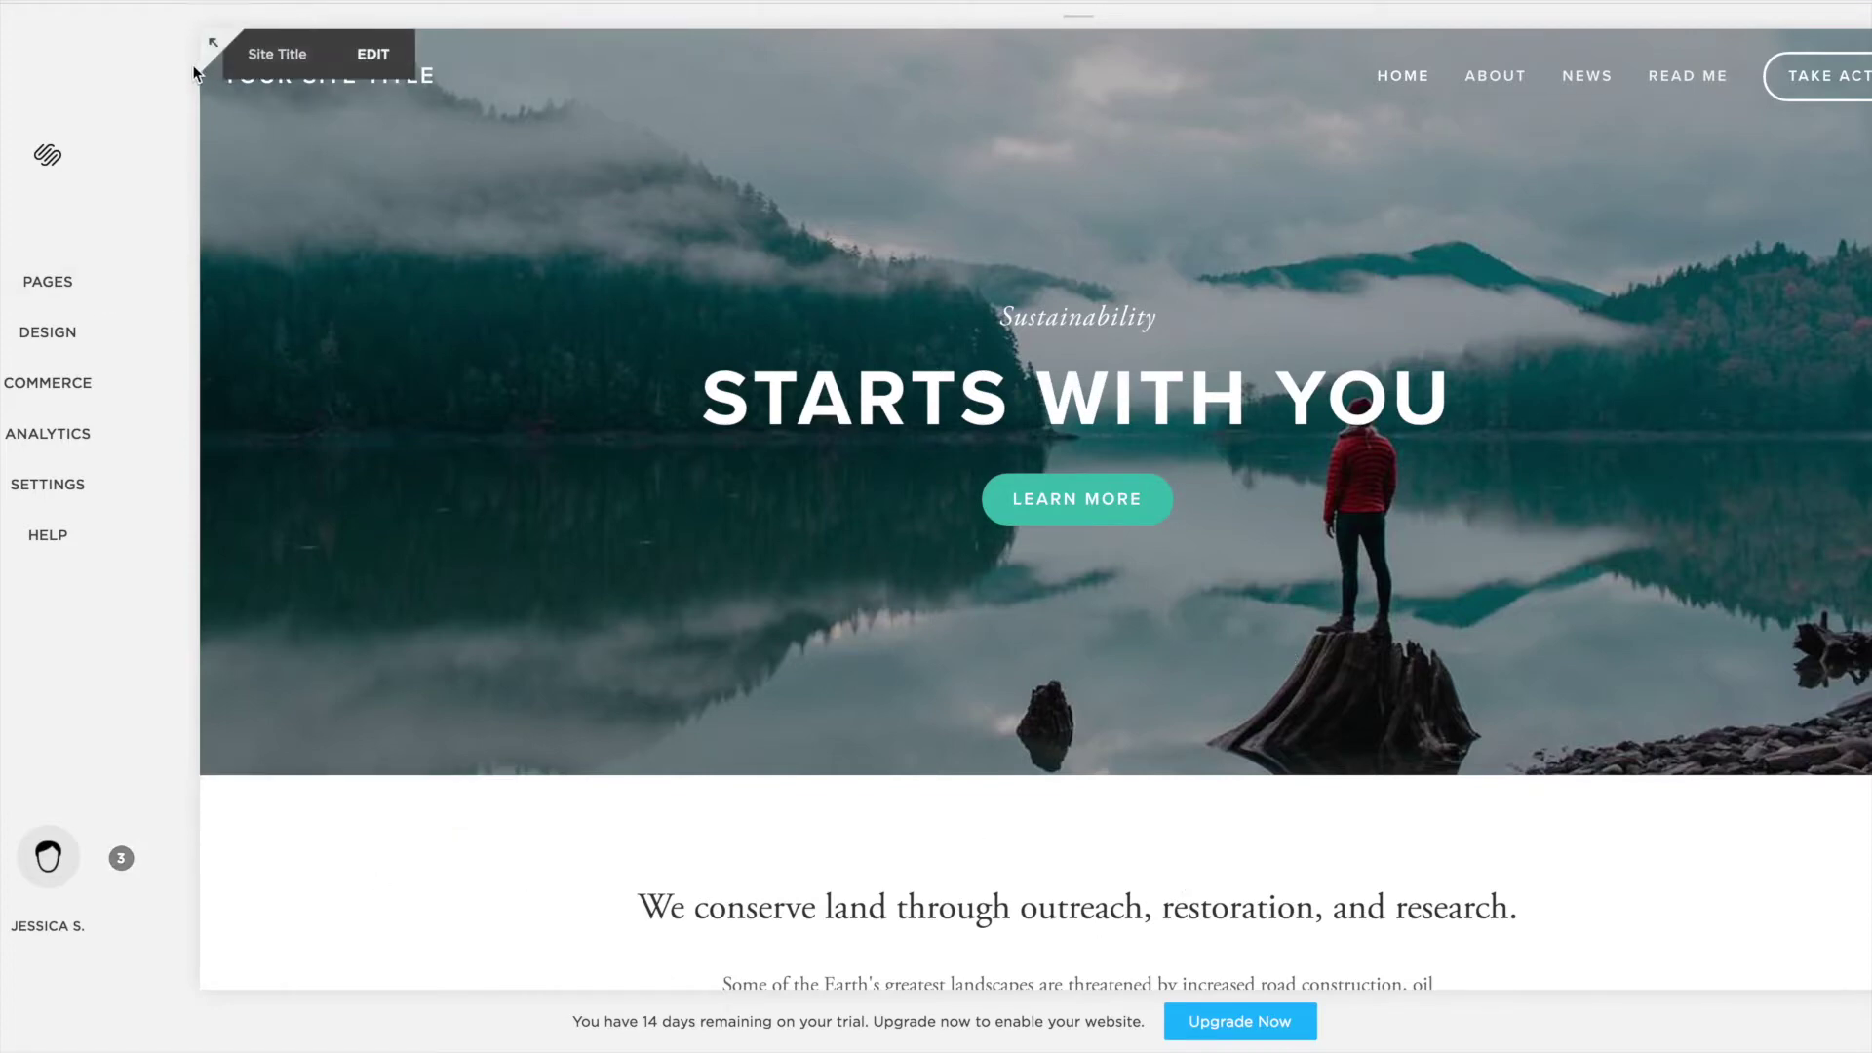
- Paste the pixel code into the Header box under Settings > Advanced > Code Injection
click(44, 486)
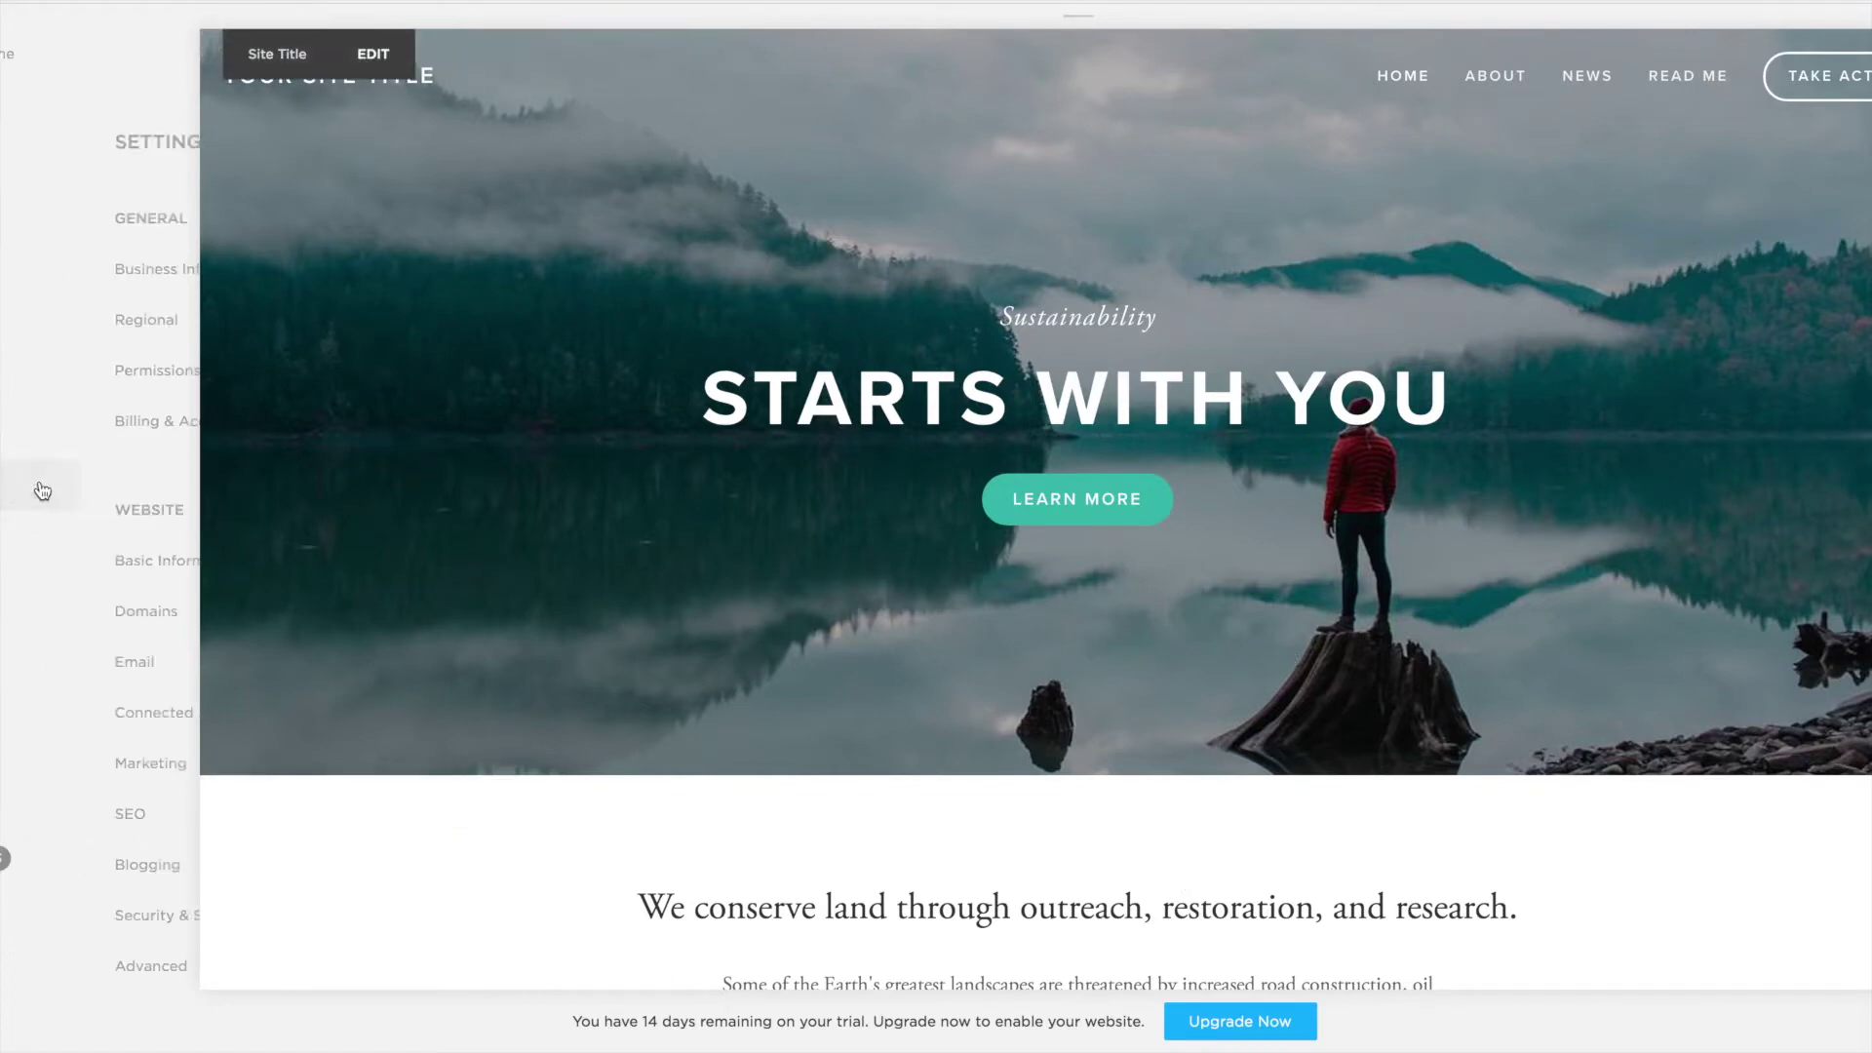
click(2, 968)
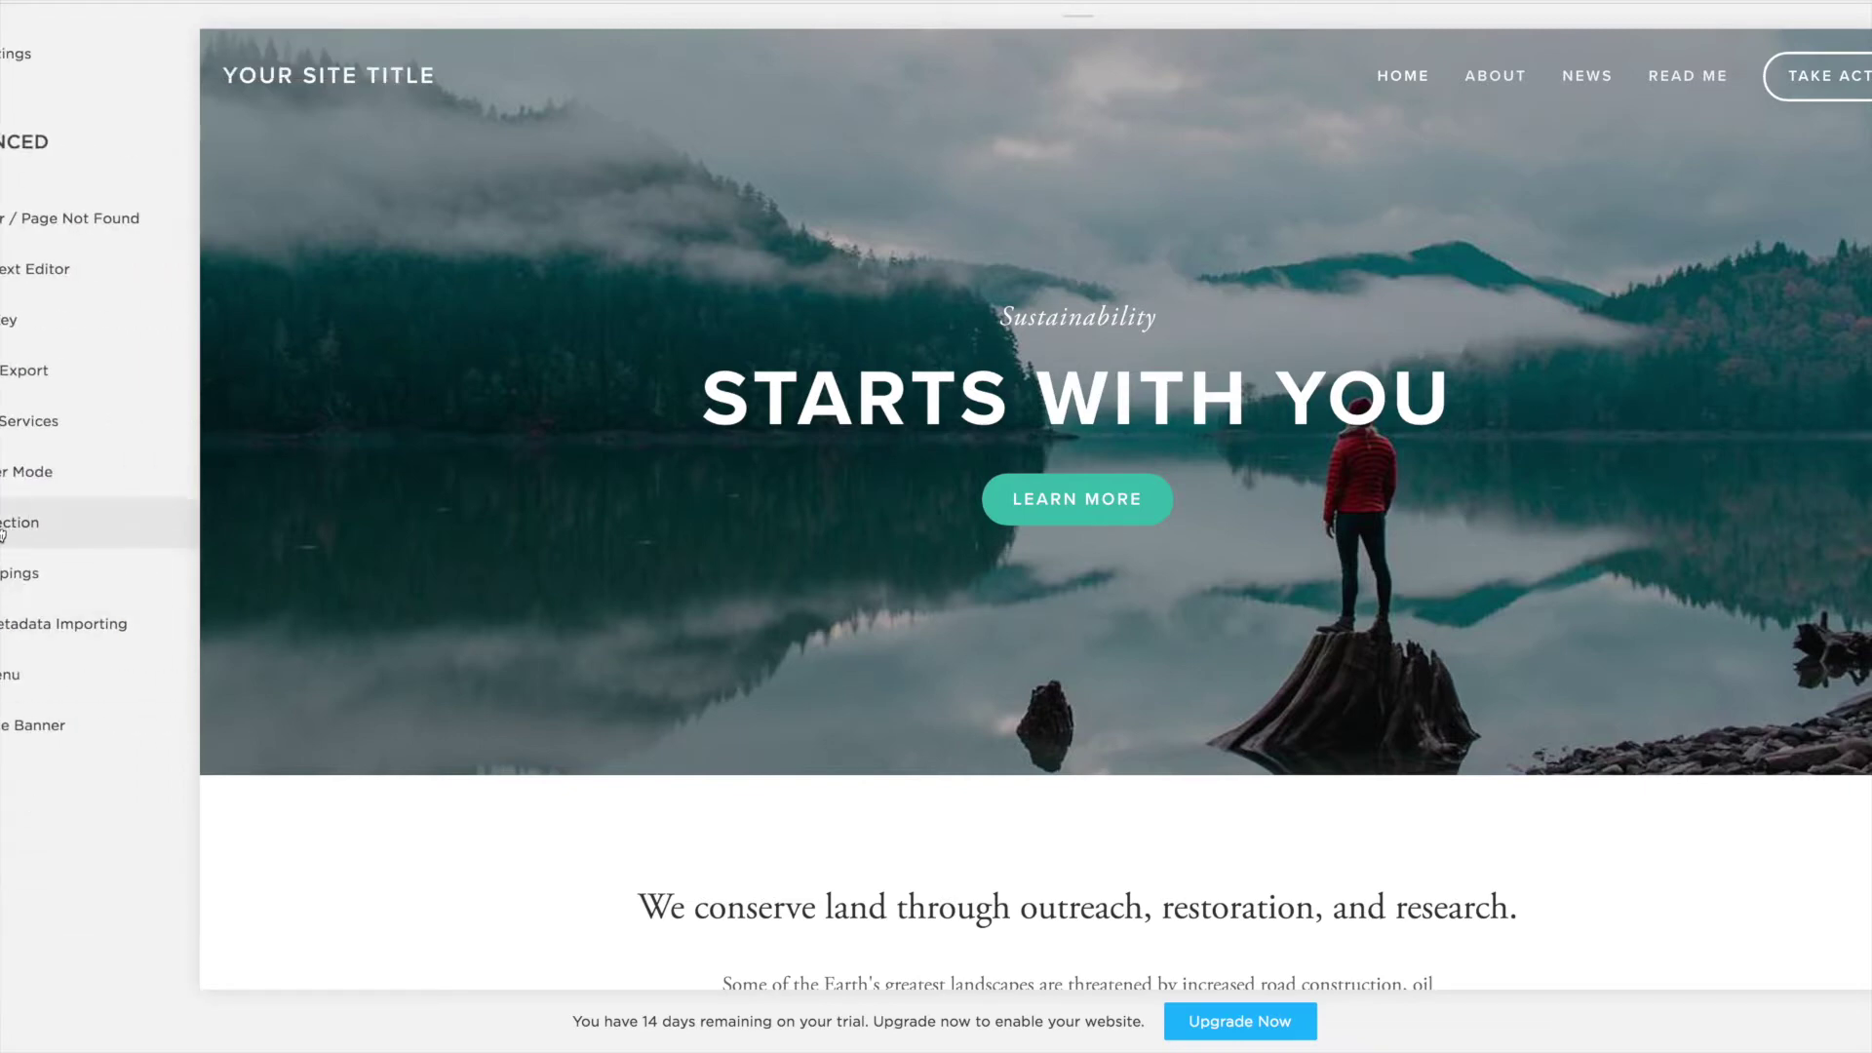
click(2, 526)
click(69, 310)
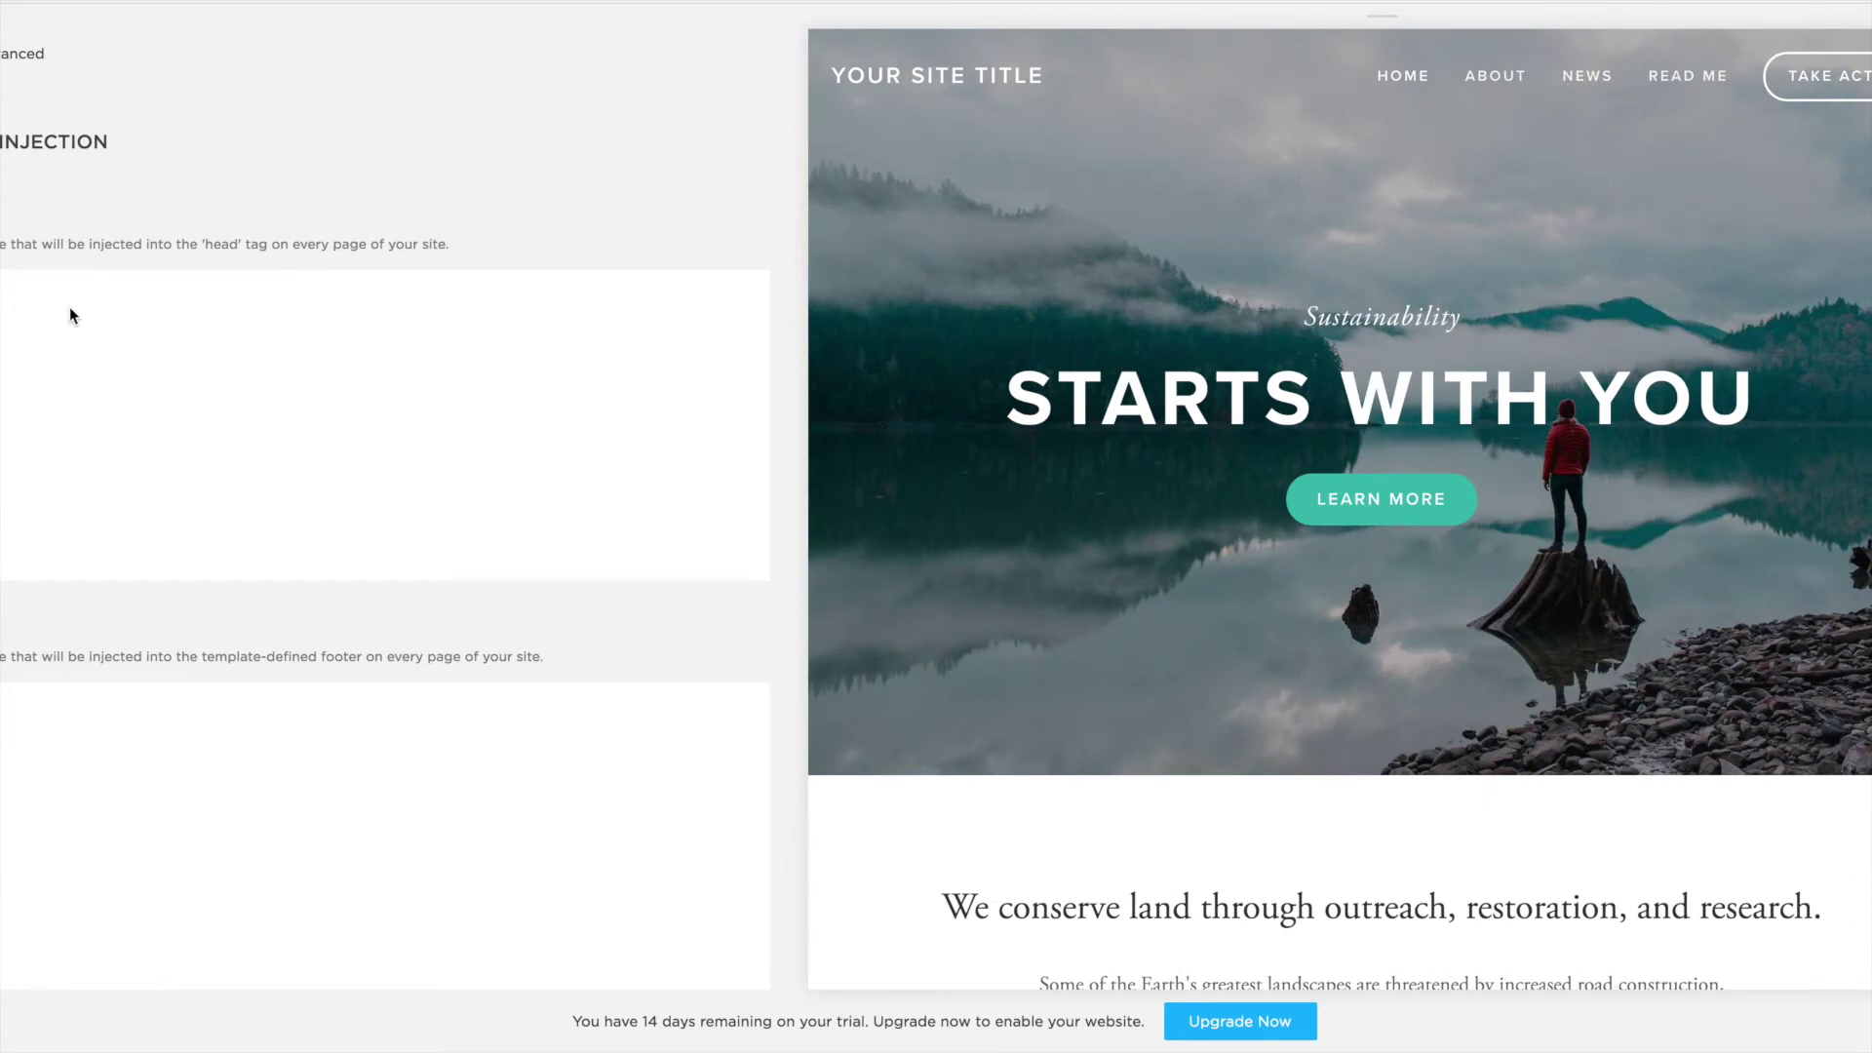
key(ctrl+v)
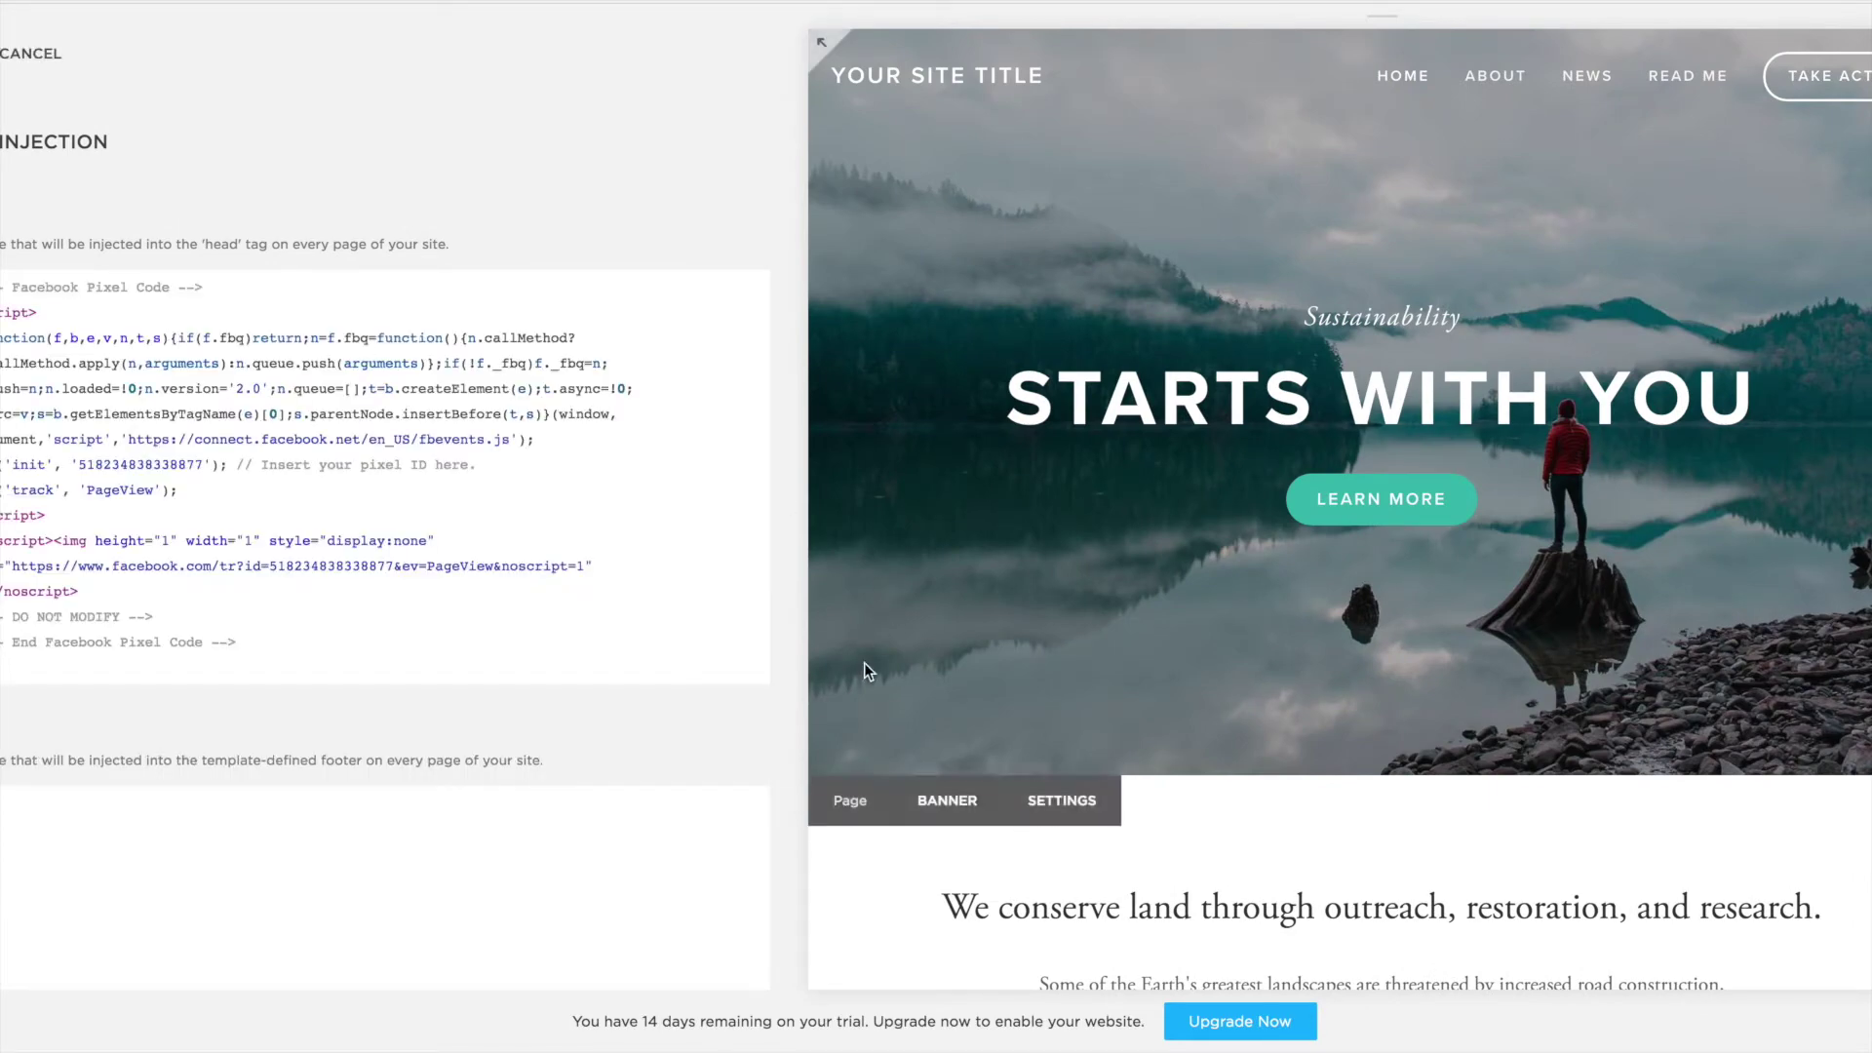
scroll(769, 711, down, 10)
scroll(769, 712, up, 10)
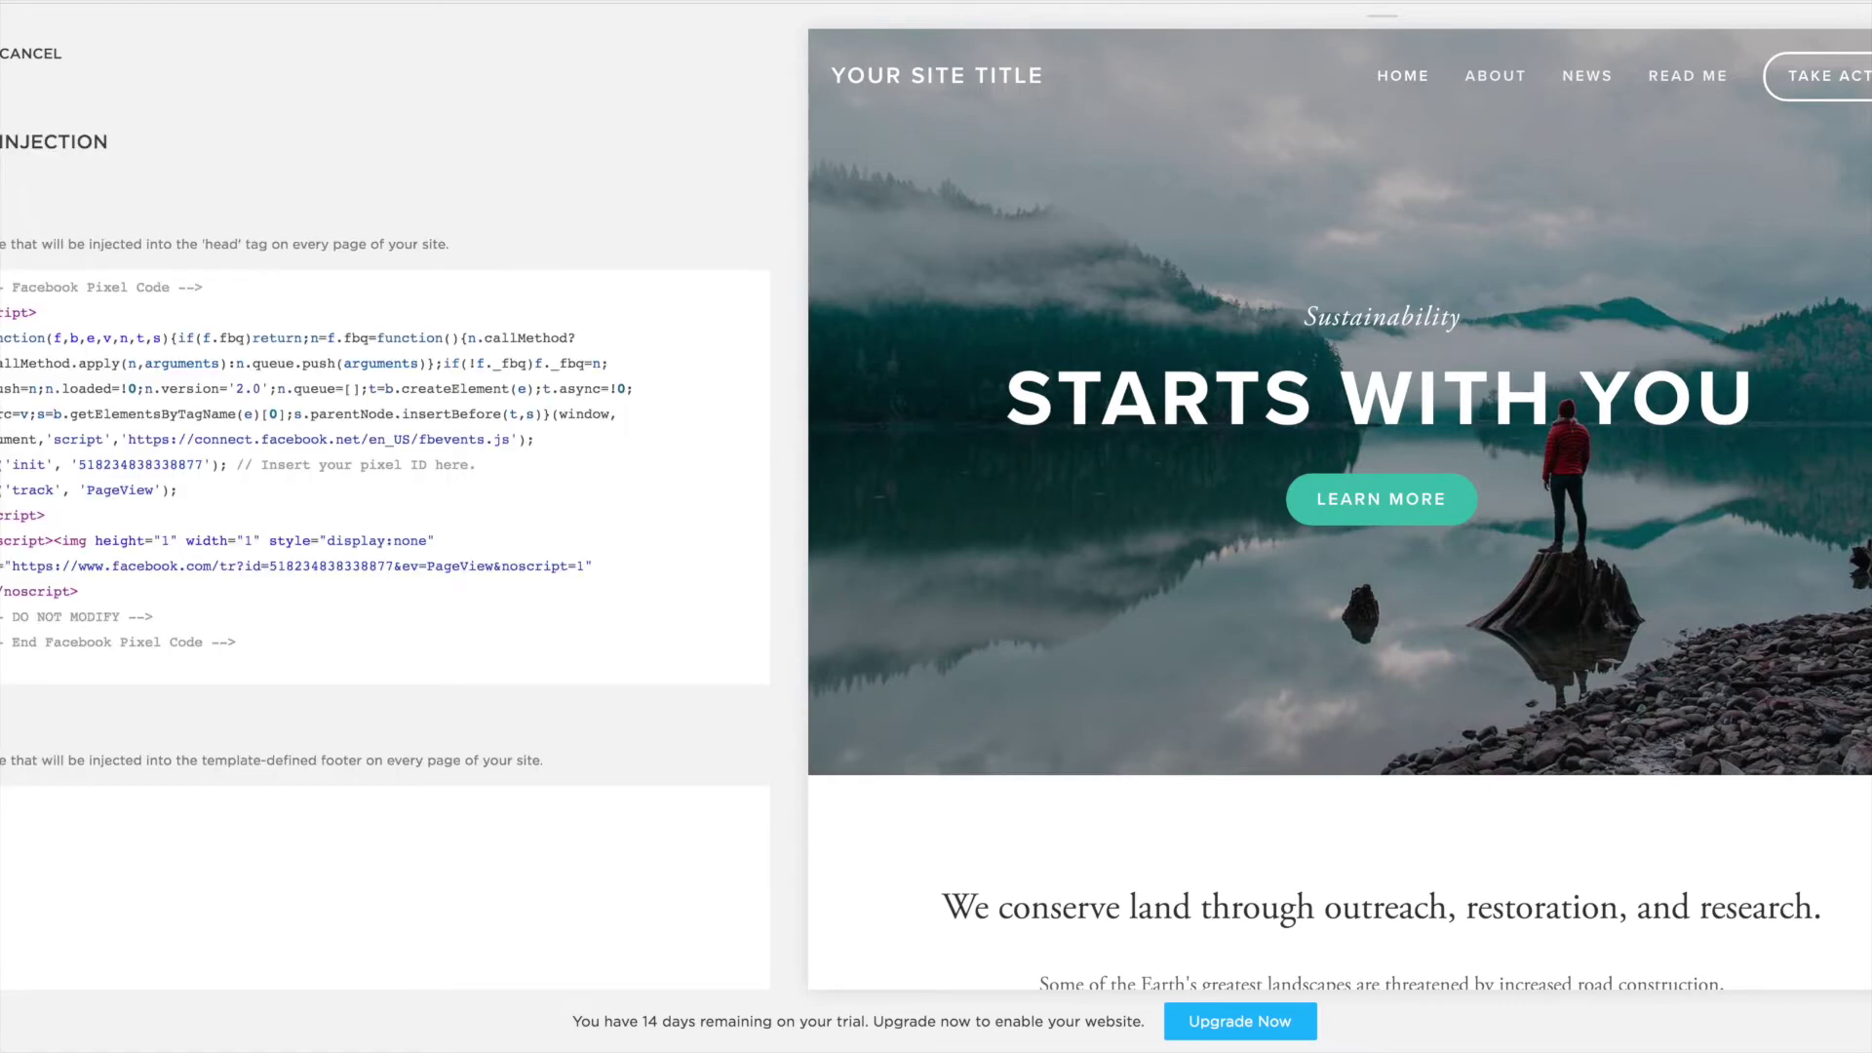
- Clear the Header code box and back out to the main Settings list
key(ctrl+a)
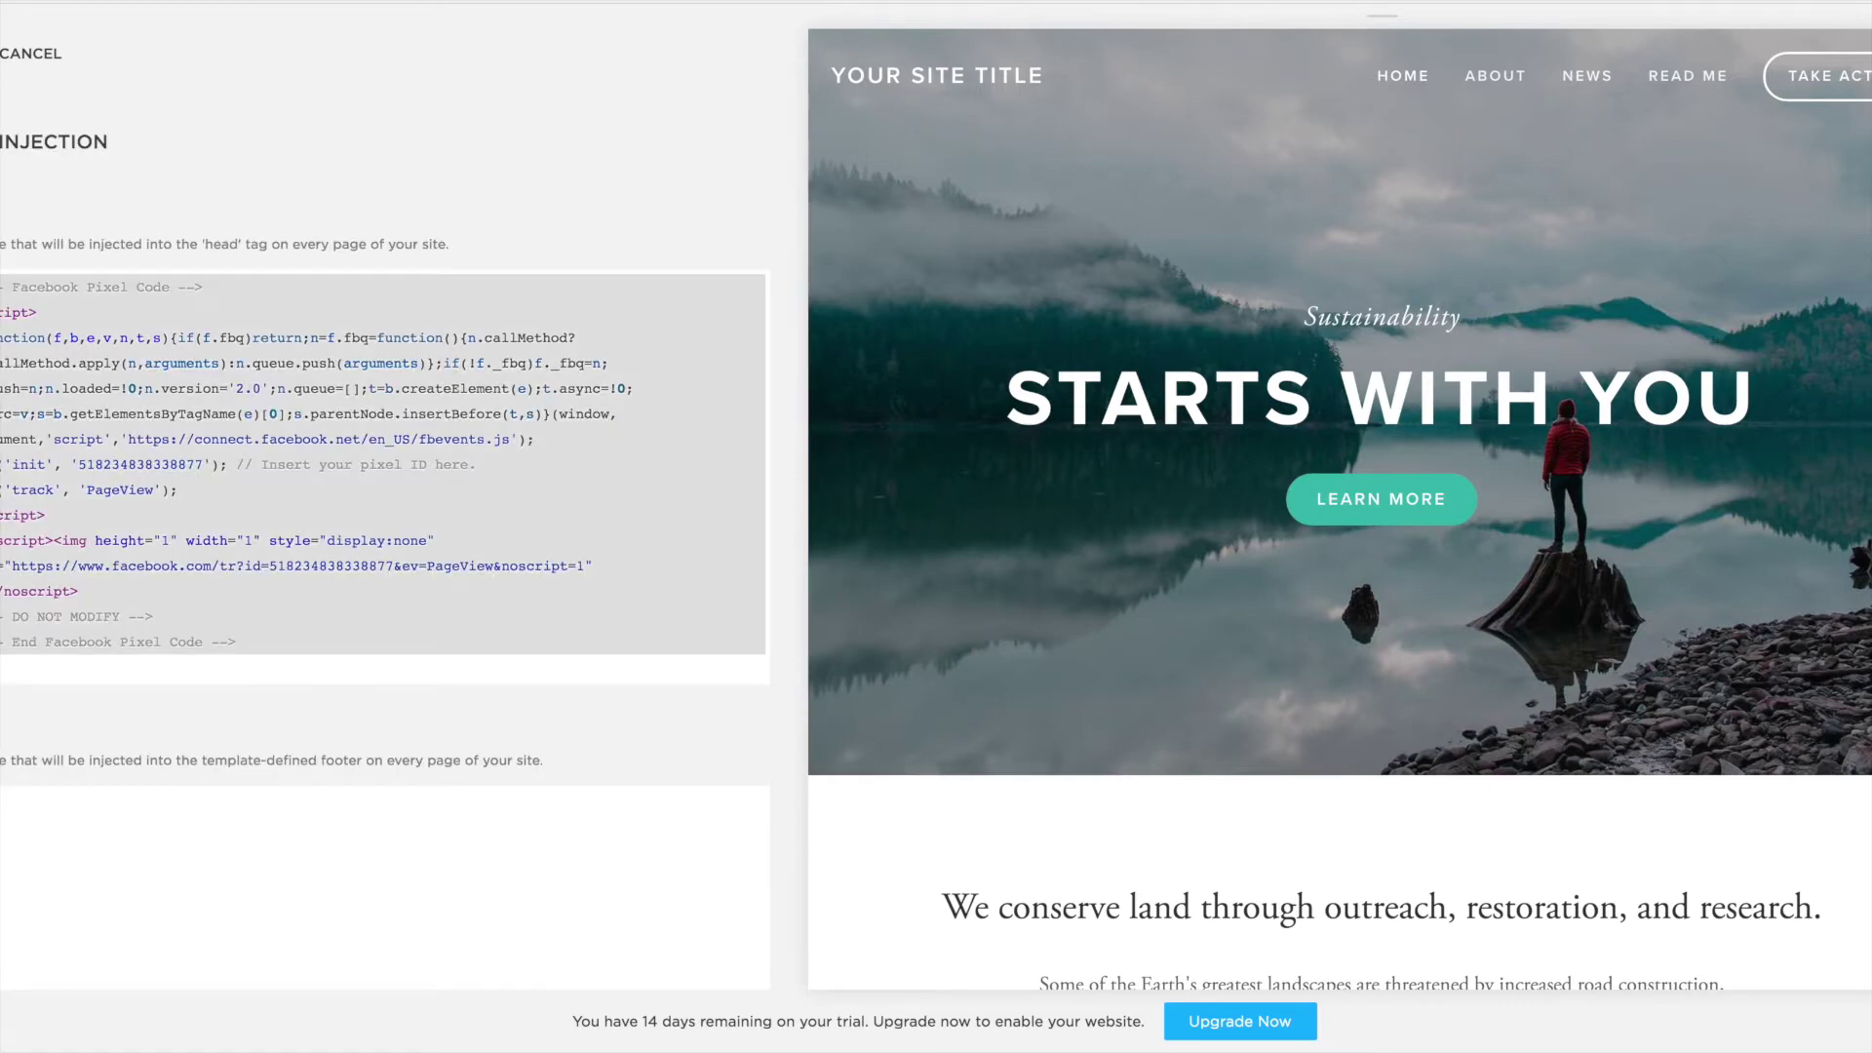
key(Delete)
click(21, 52)
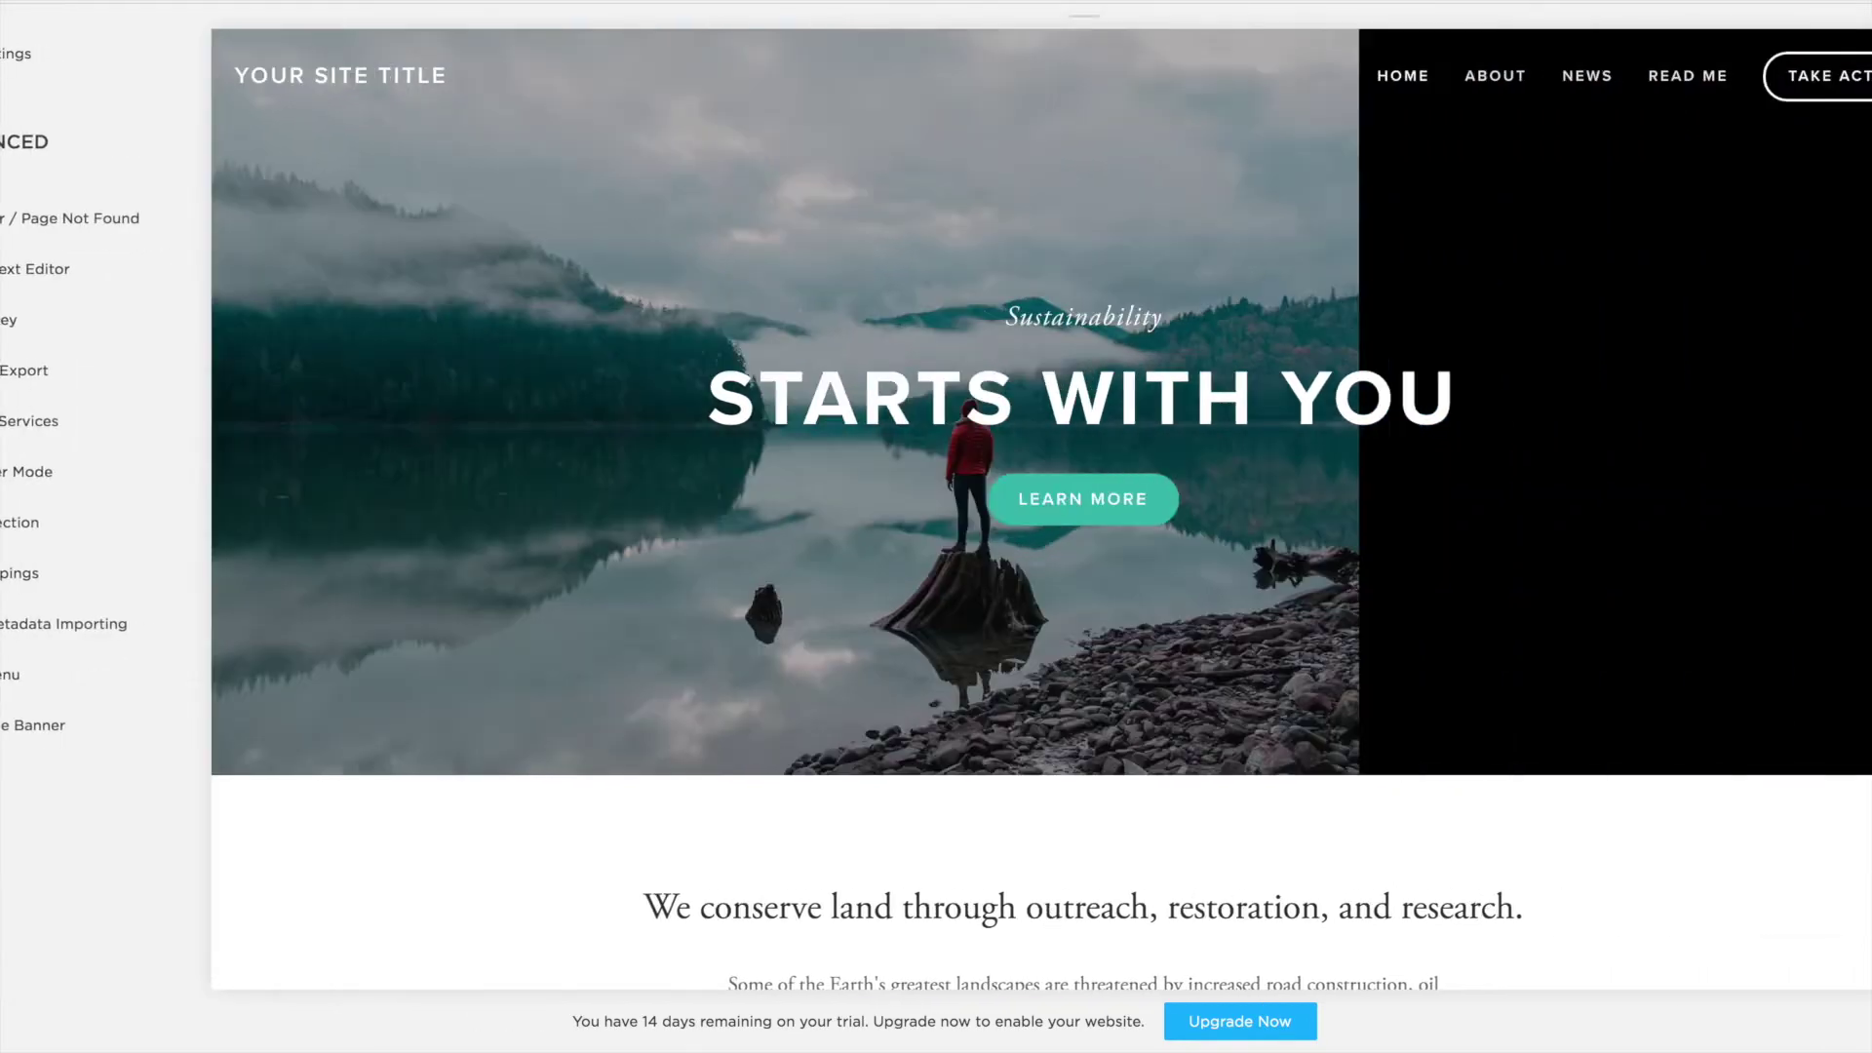
click(22, 53)
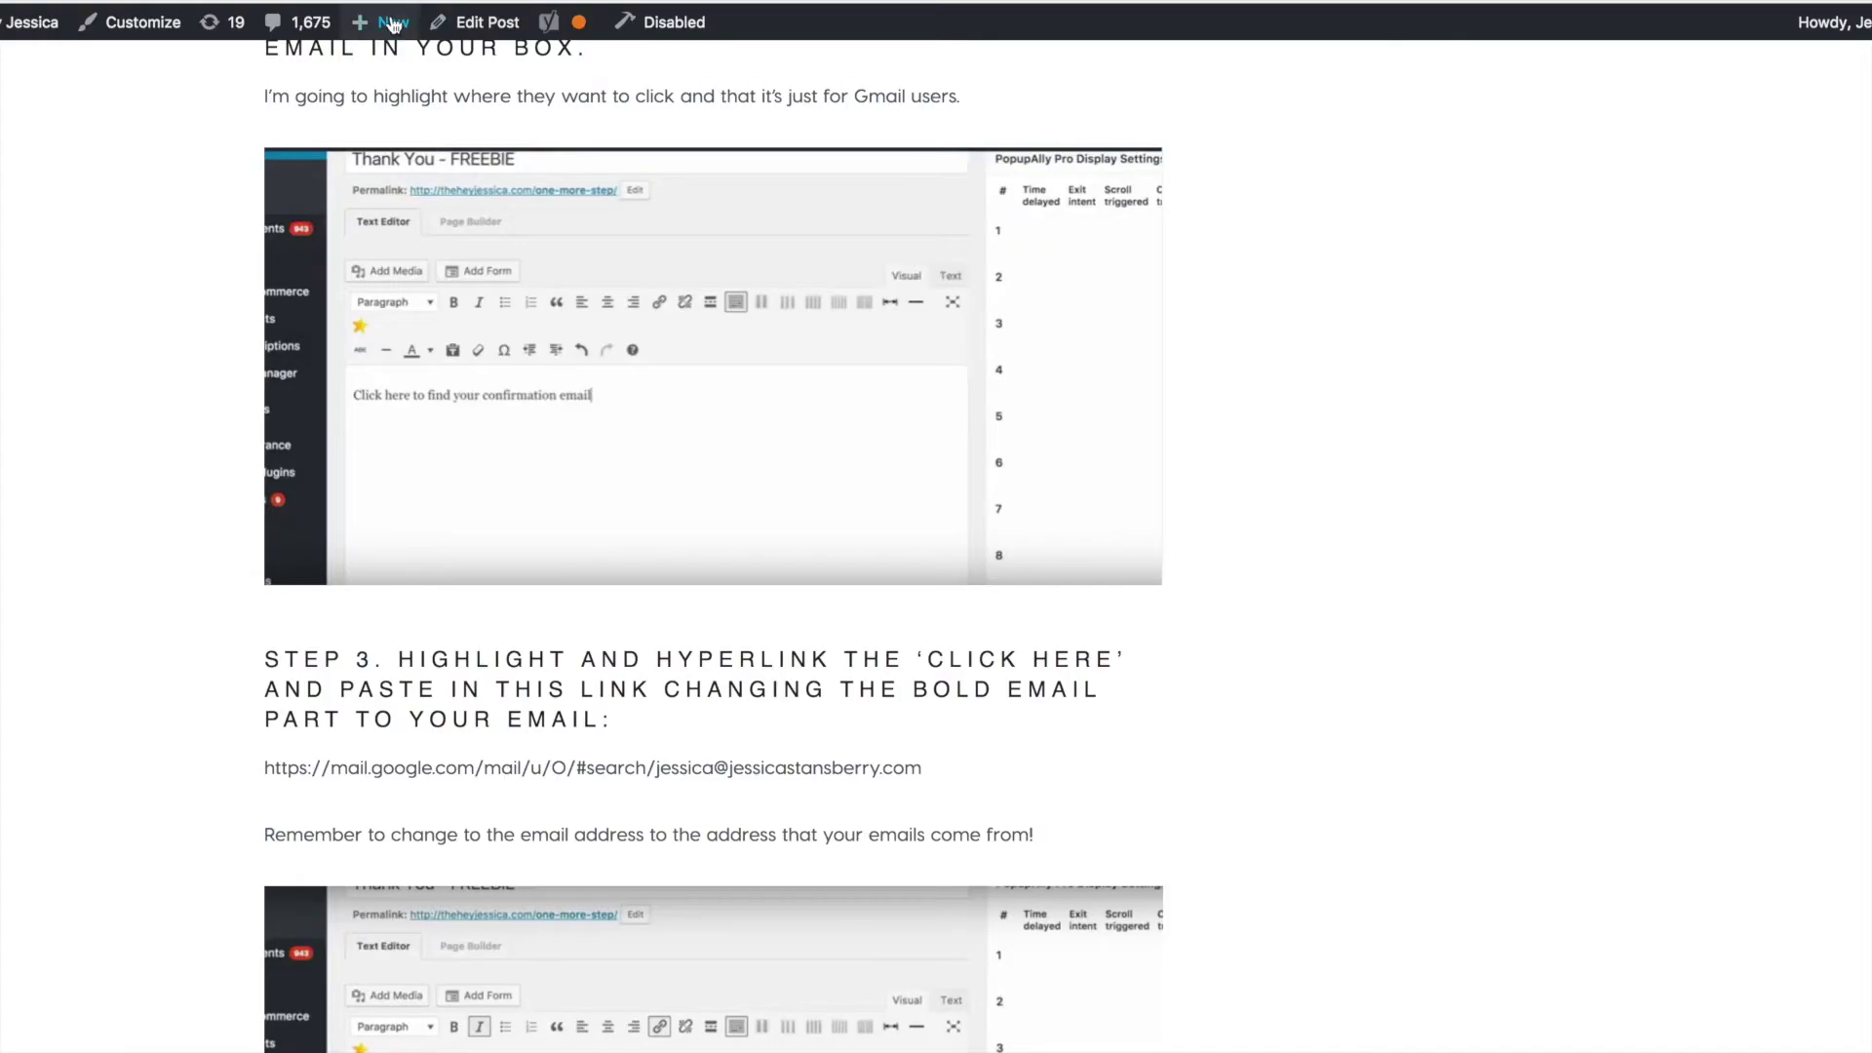
- Go to the WordPress Dashboard and open Genesis Theme Settings from the sidebar
mouse_move(31, 45)
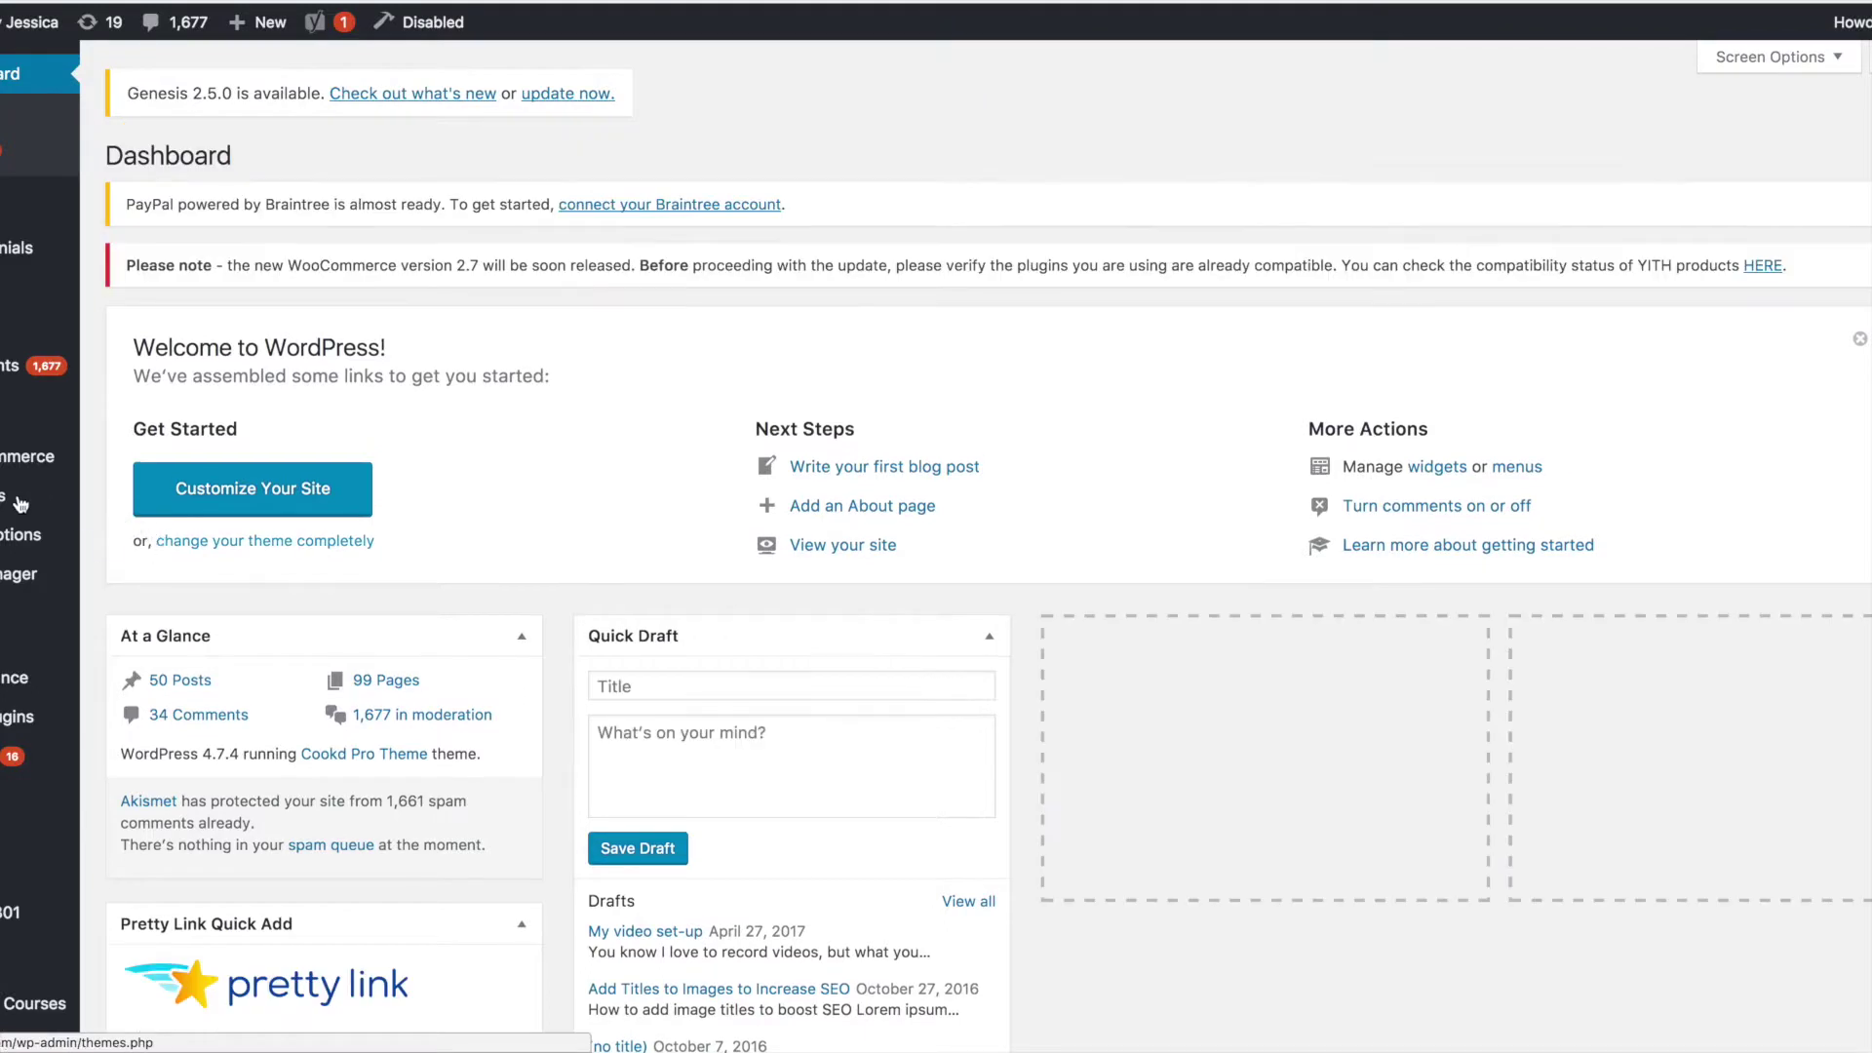
mouse_move(8, 542)
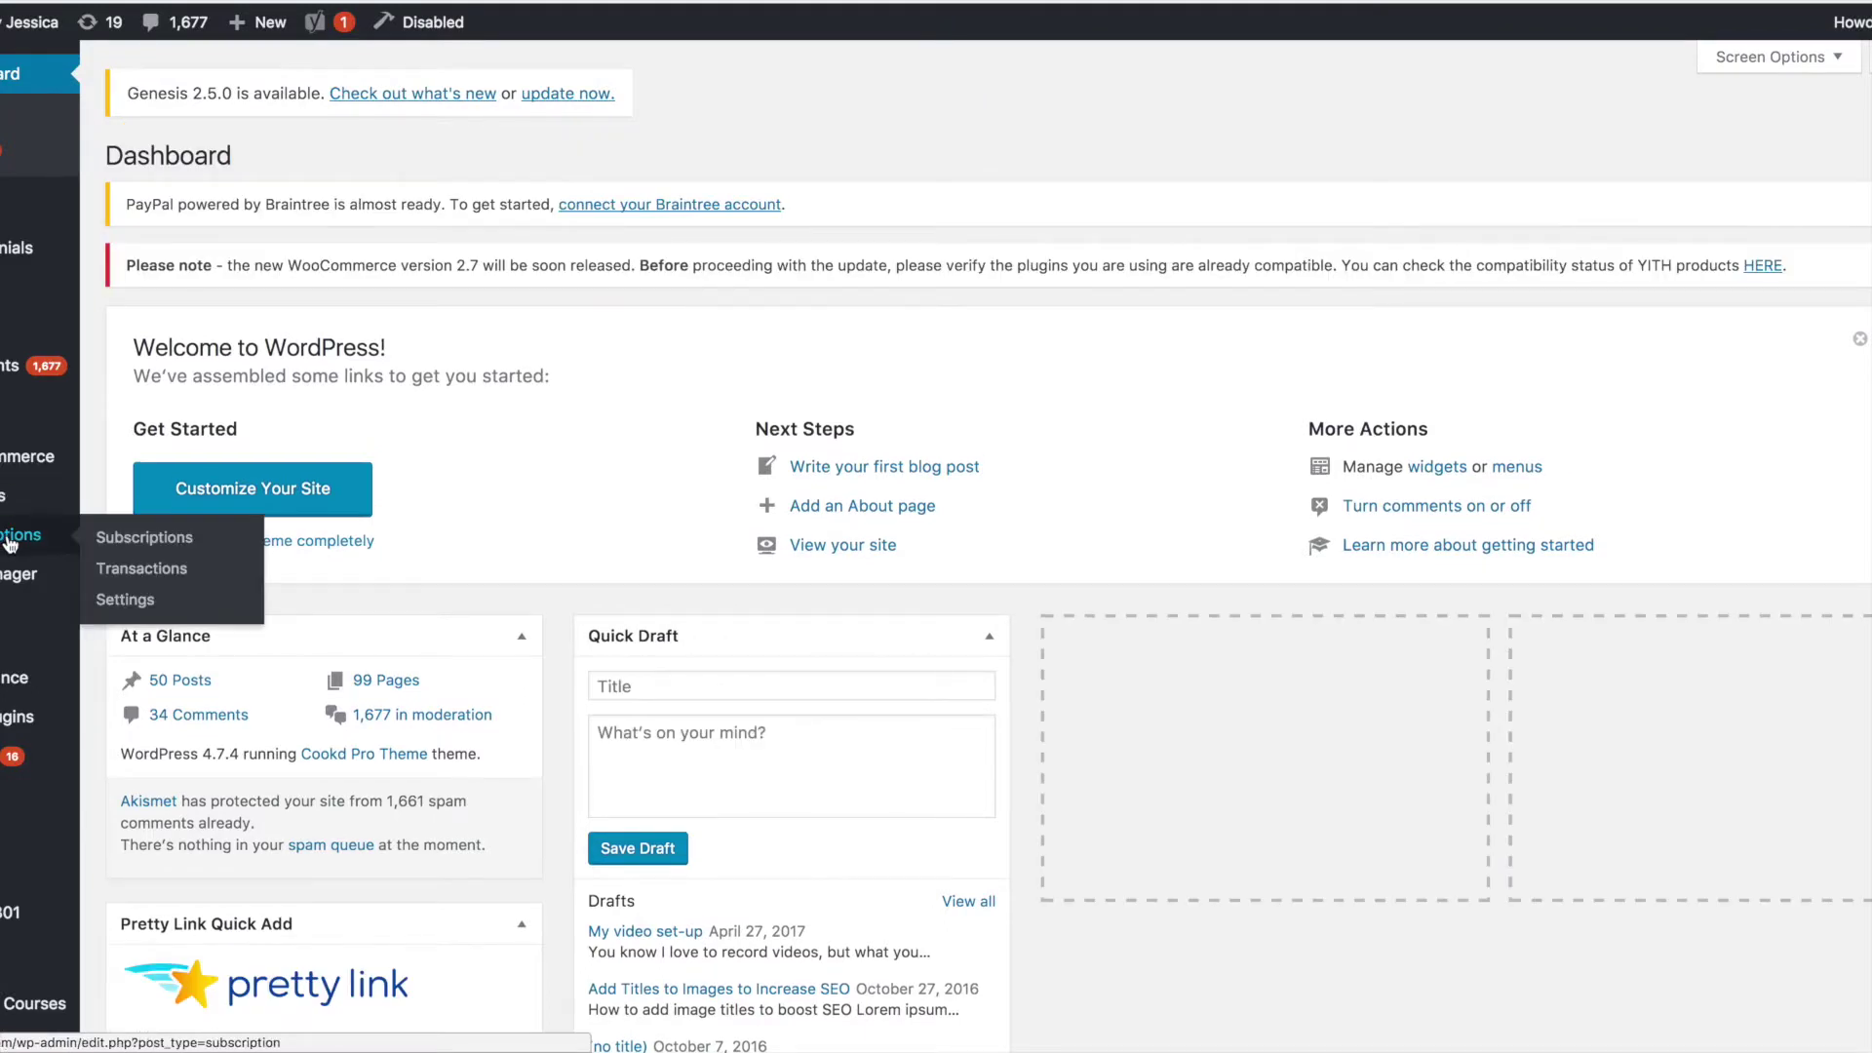
mouse_move(14, 687)
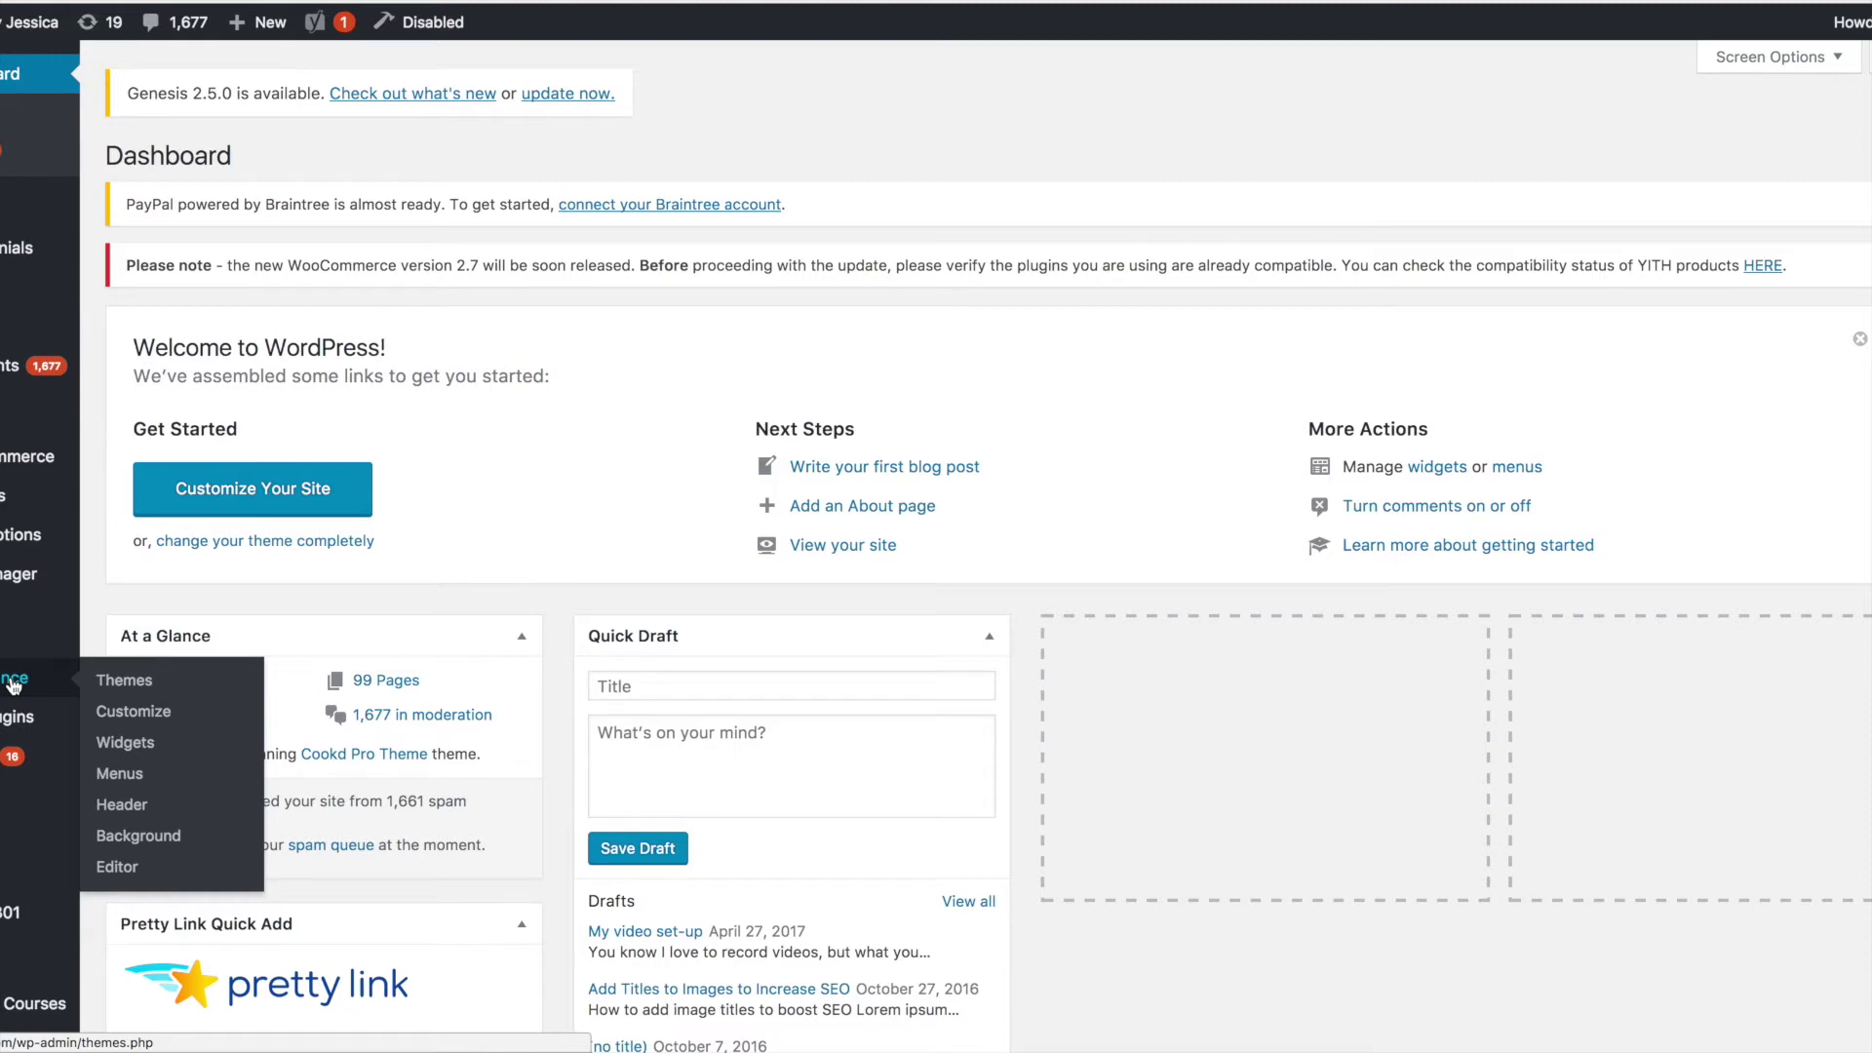
mouse_move(10, 631)
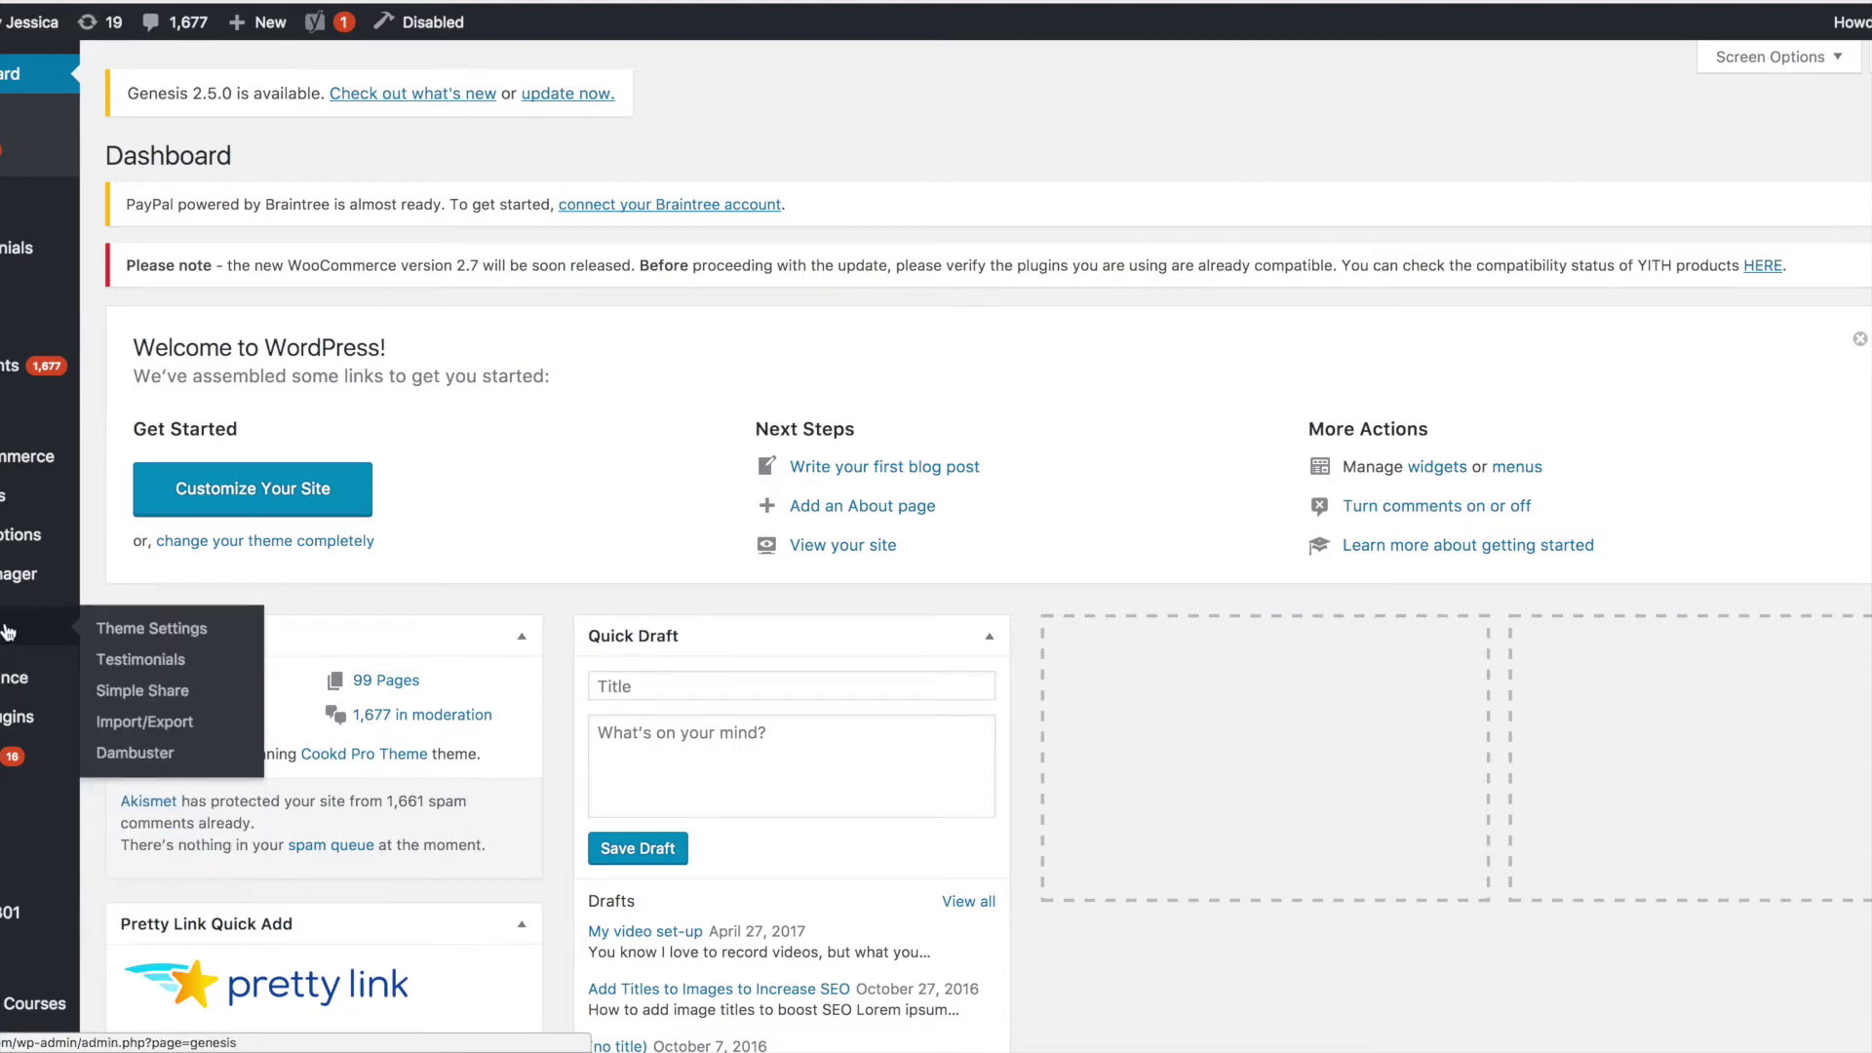
click(131, 630)
- Scroll through the Genesis Header Scripts box to review the Facebook pixel code there
scroll(626, 721, down, 10)
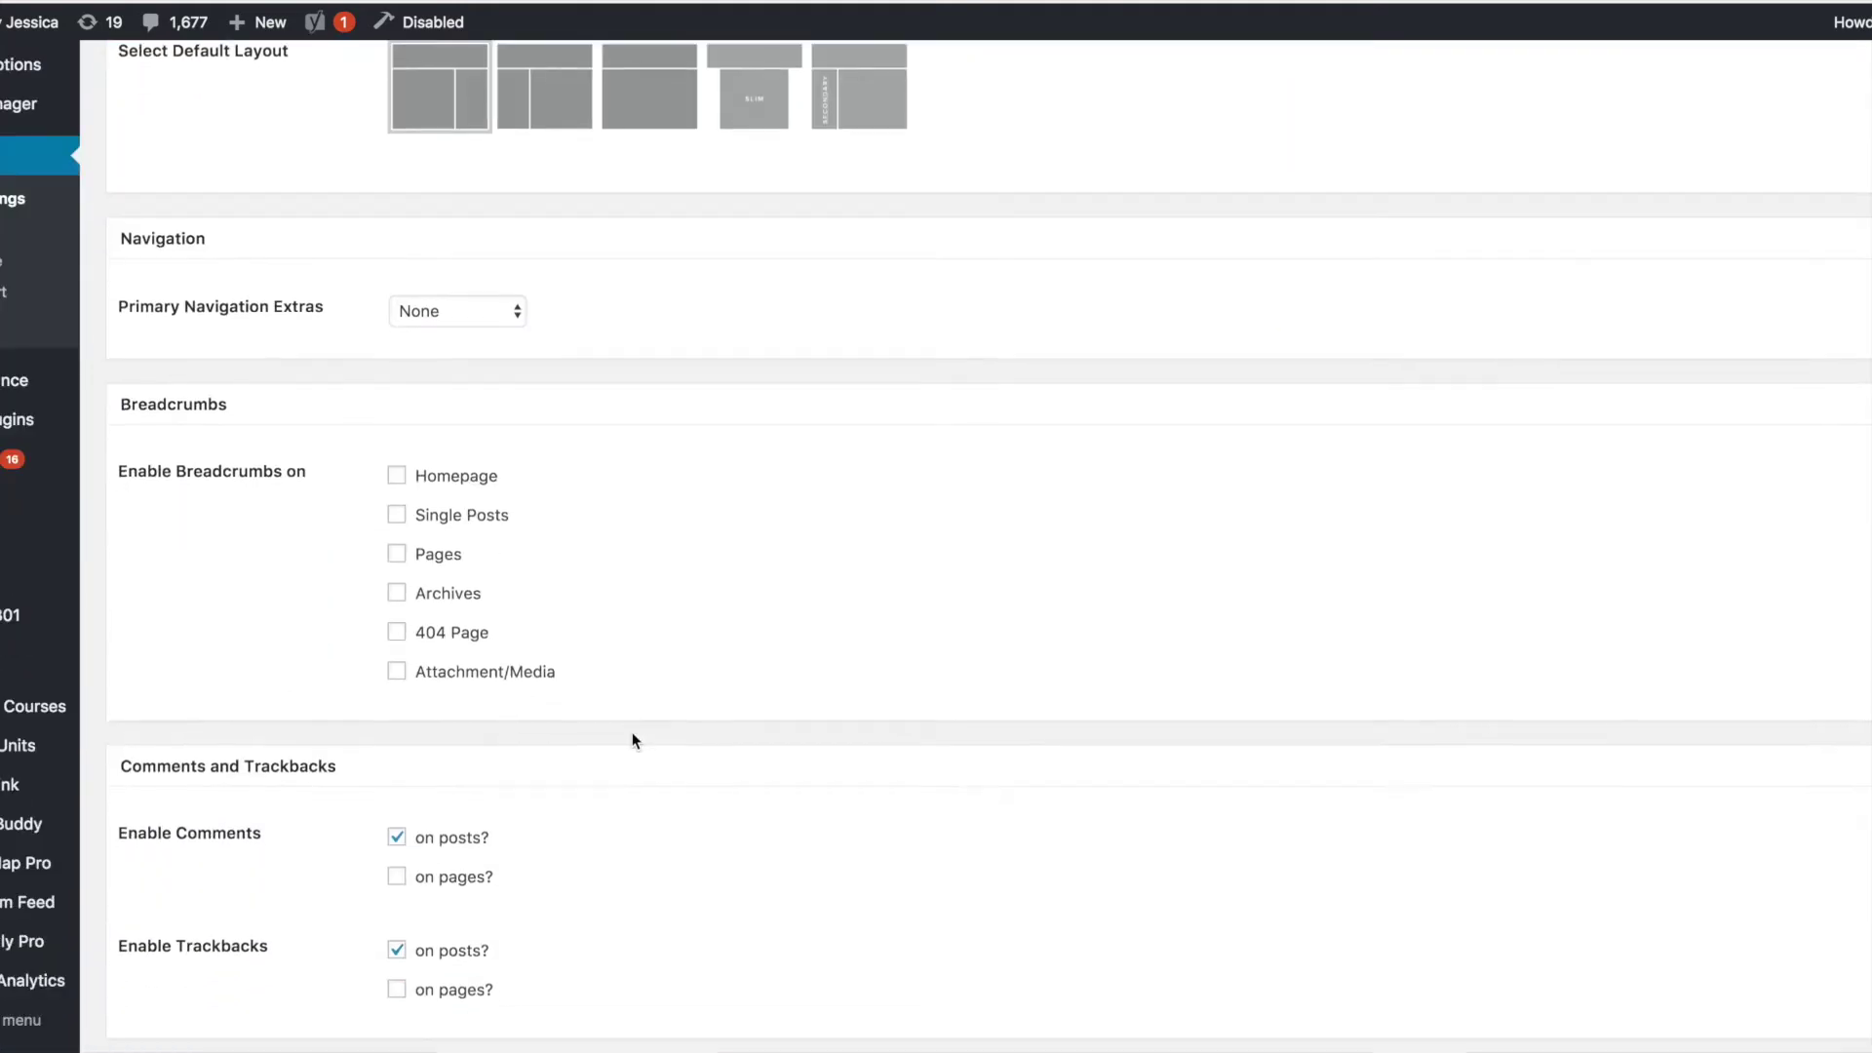
scroll(633, 741, down, 15)
scroll(634, 741, up, 1)
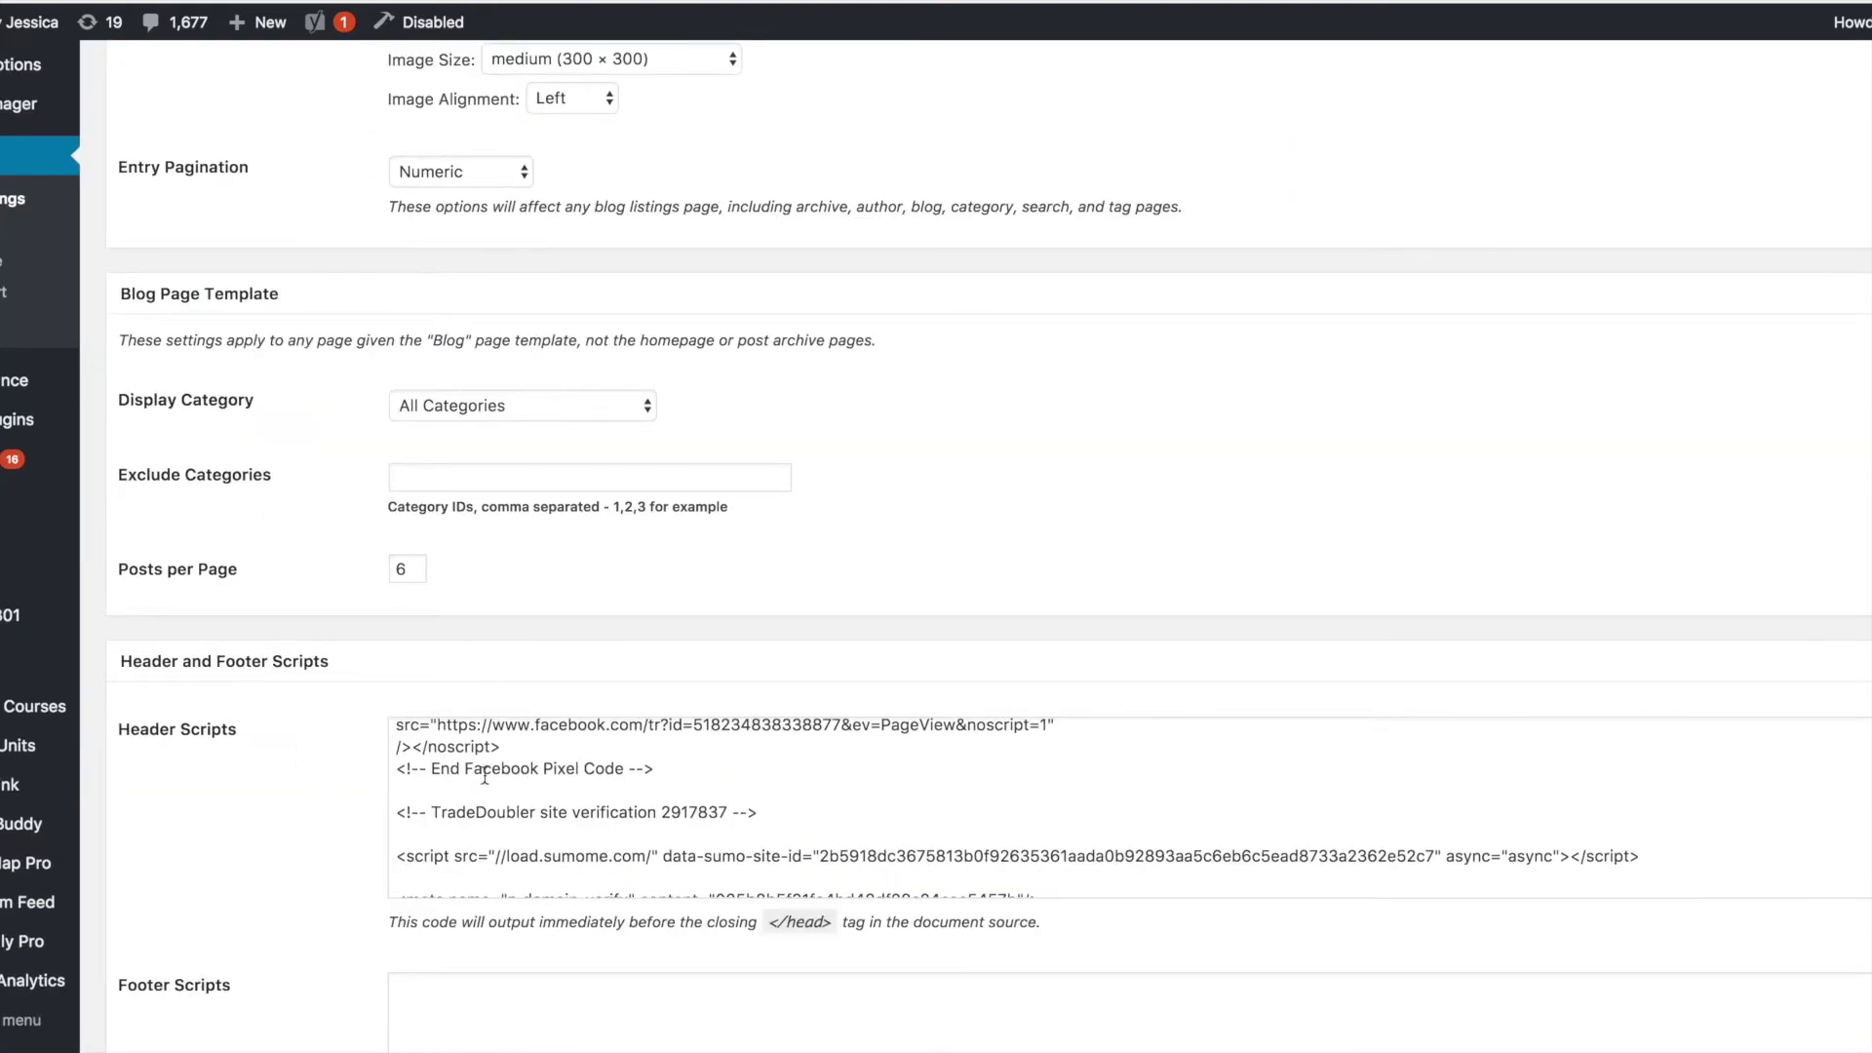
scroll(485, 775, up, 8)
scroll(354, 805, down, 2)
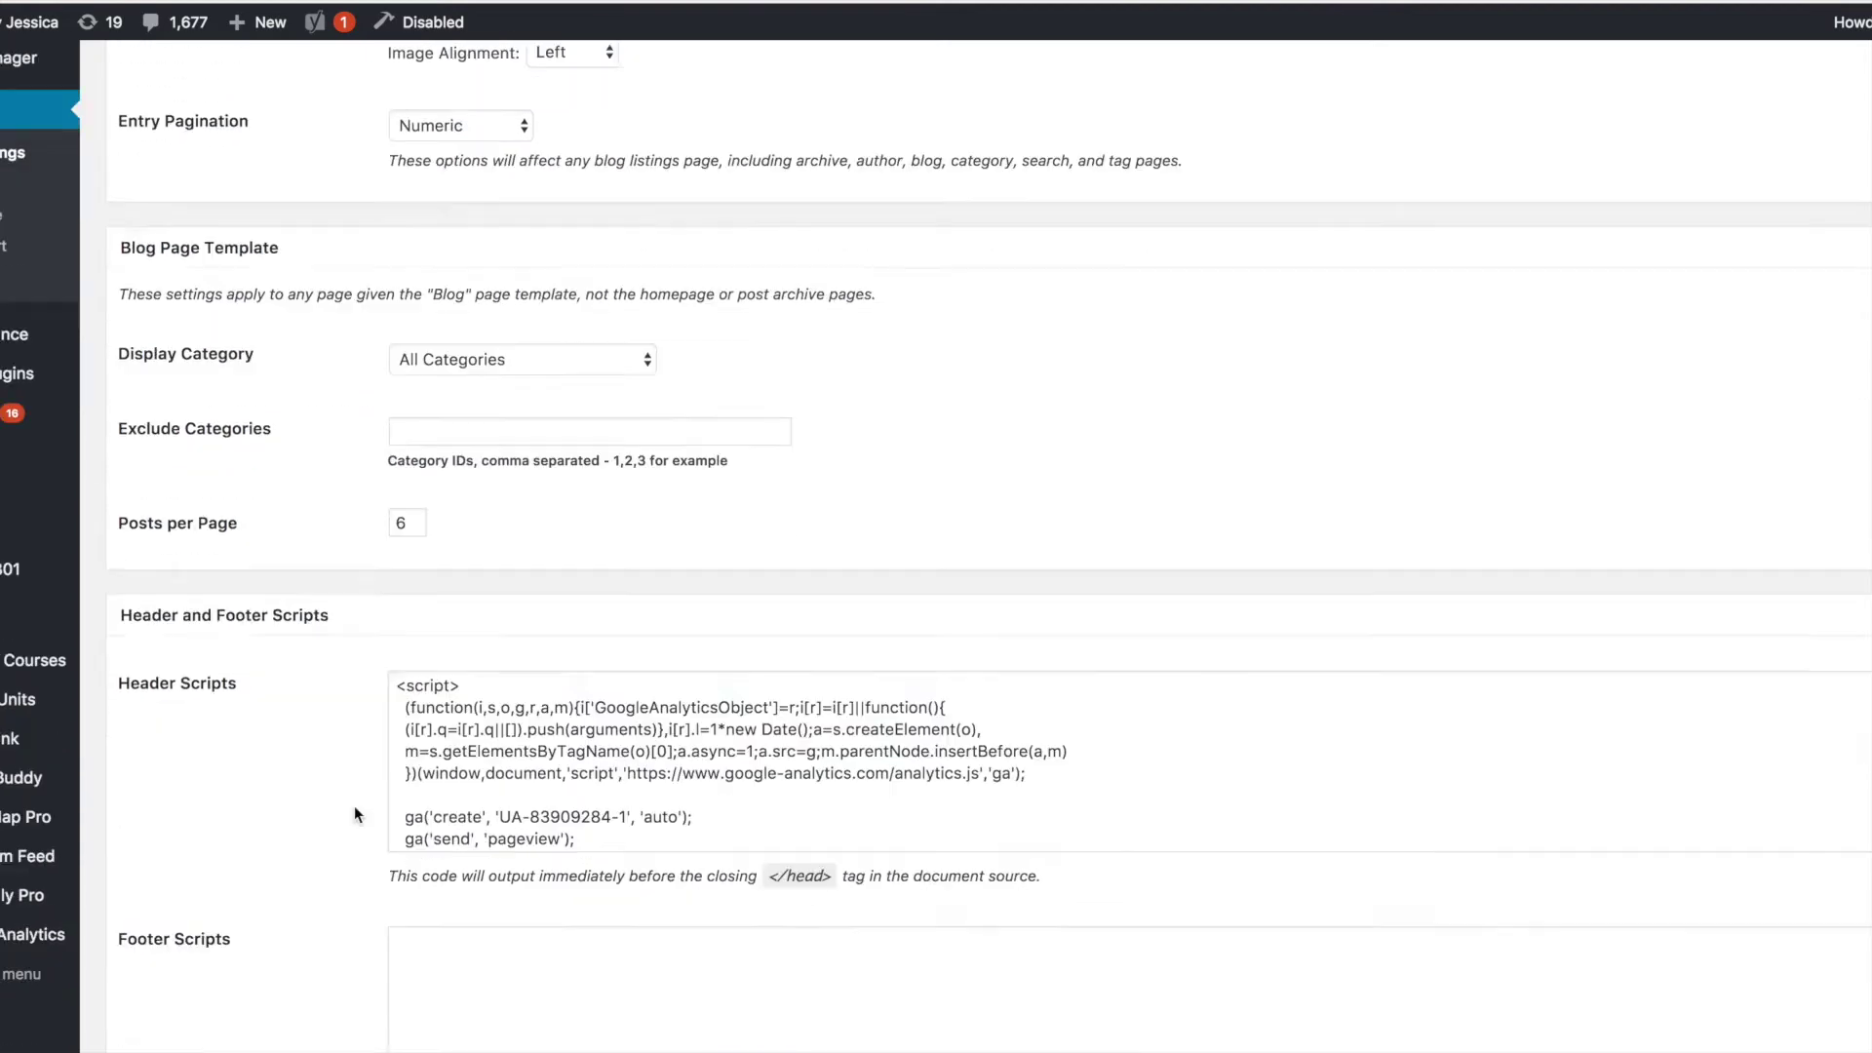
scroll(354, 805, down, 3)
scroll(635, 636, down, 10)
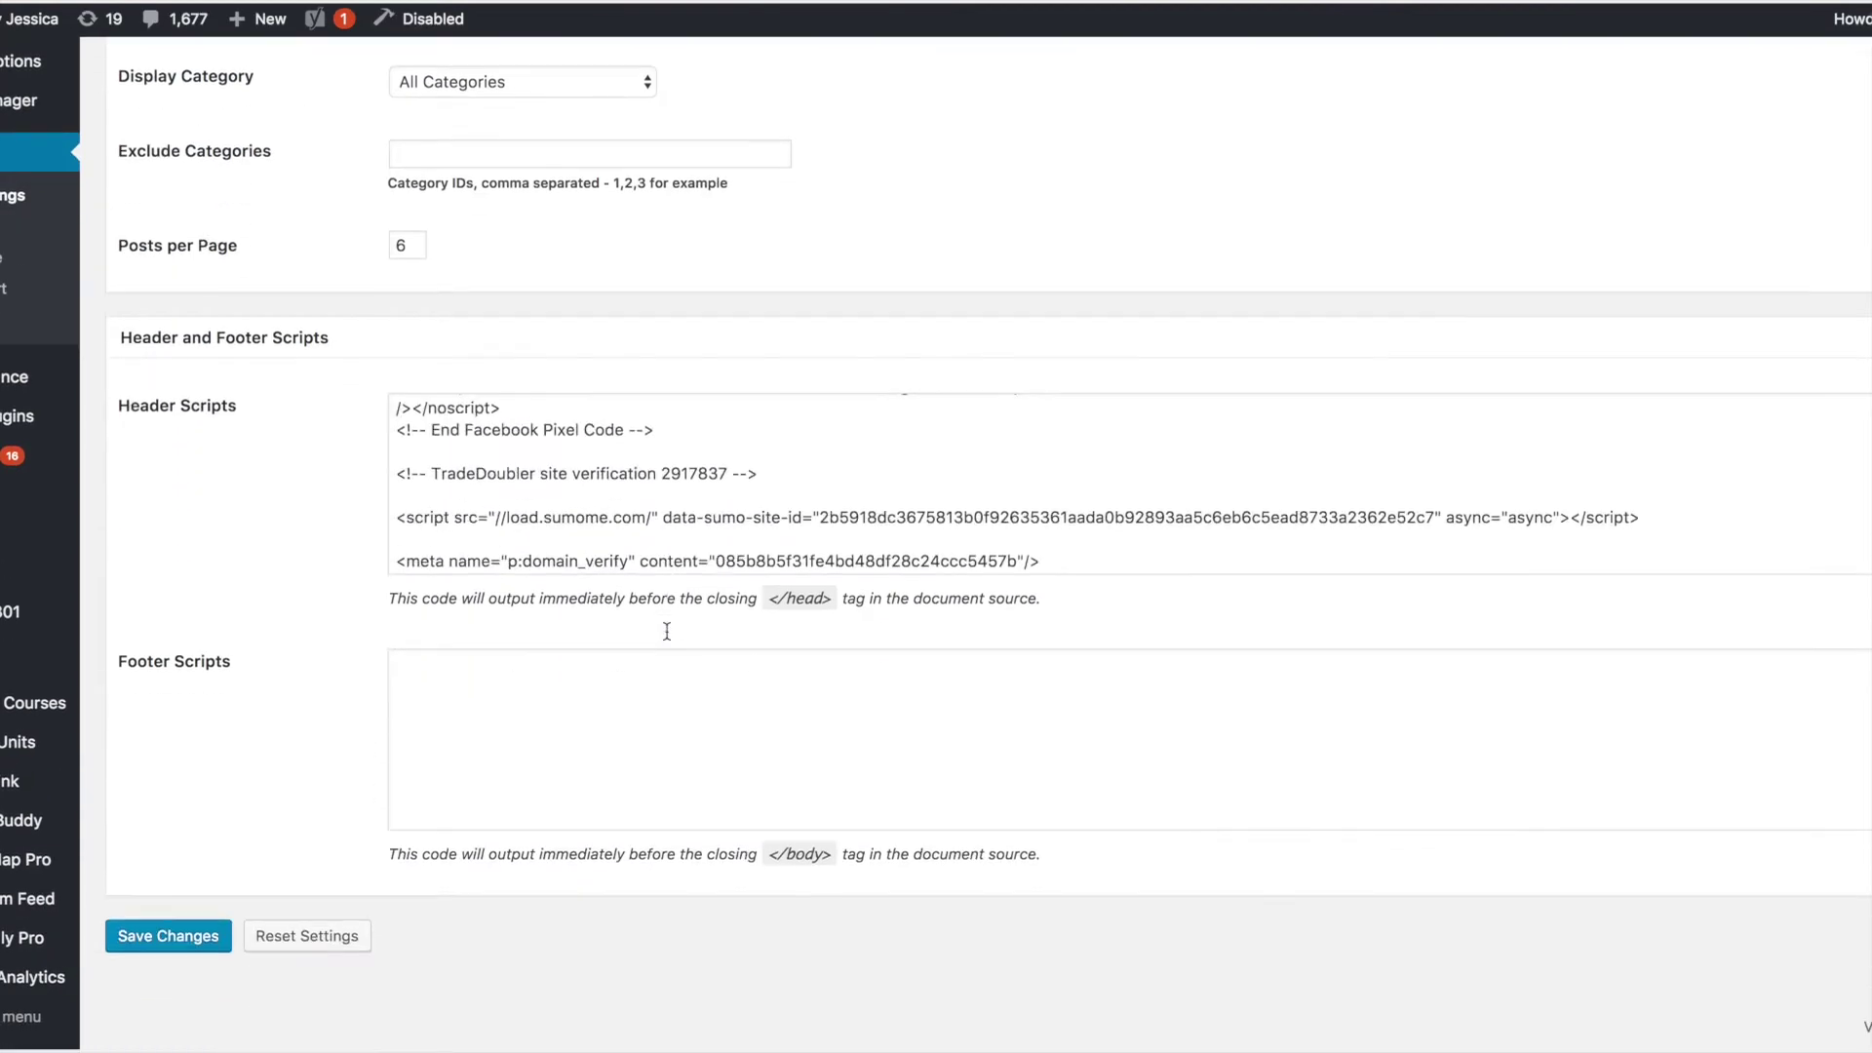
scroll(419, 504, up, 3)
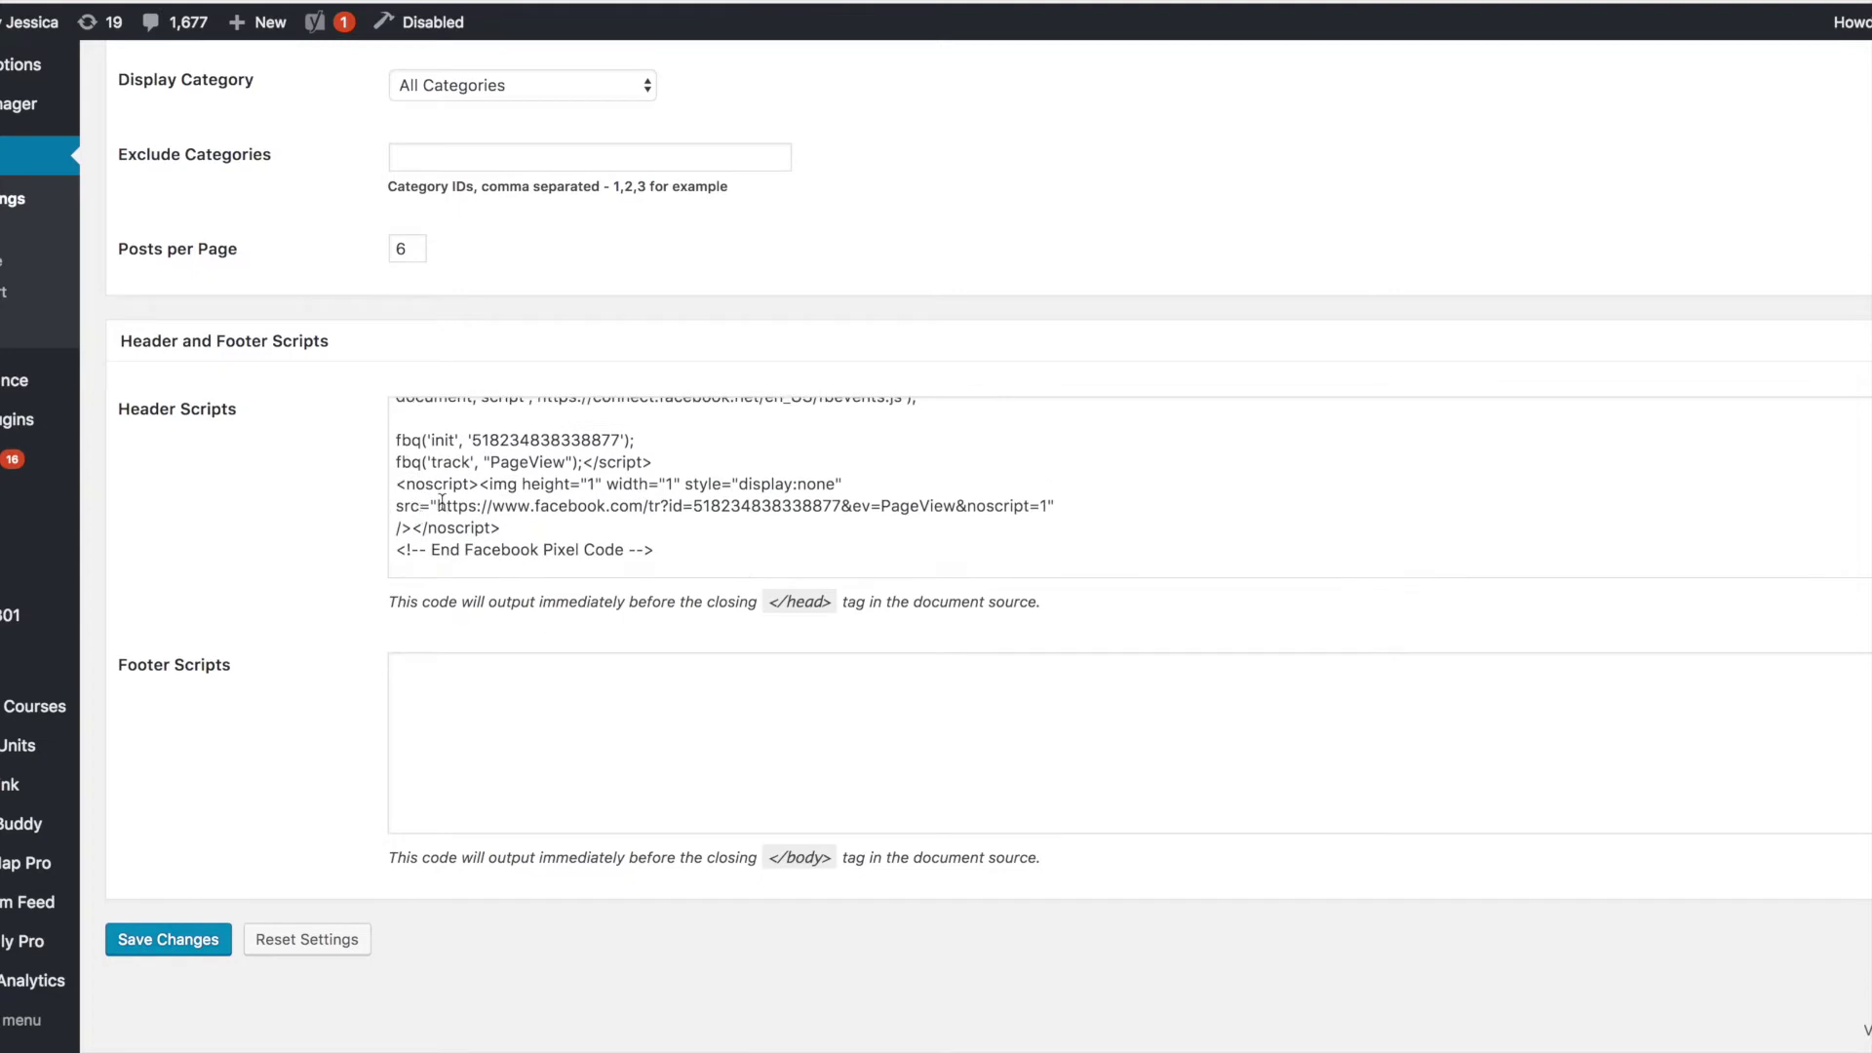
scroll(441, 502, down, 2)
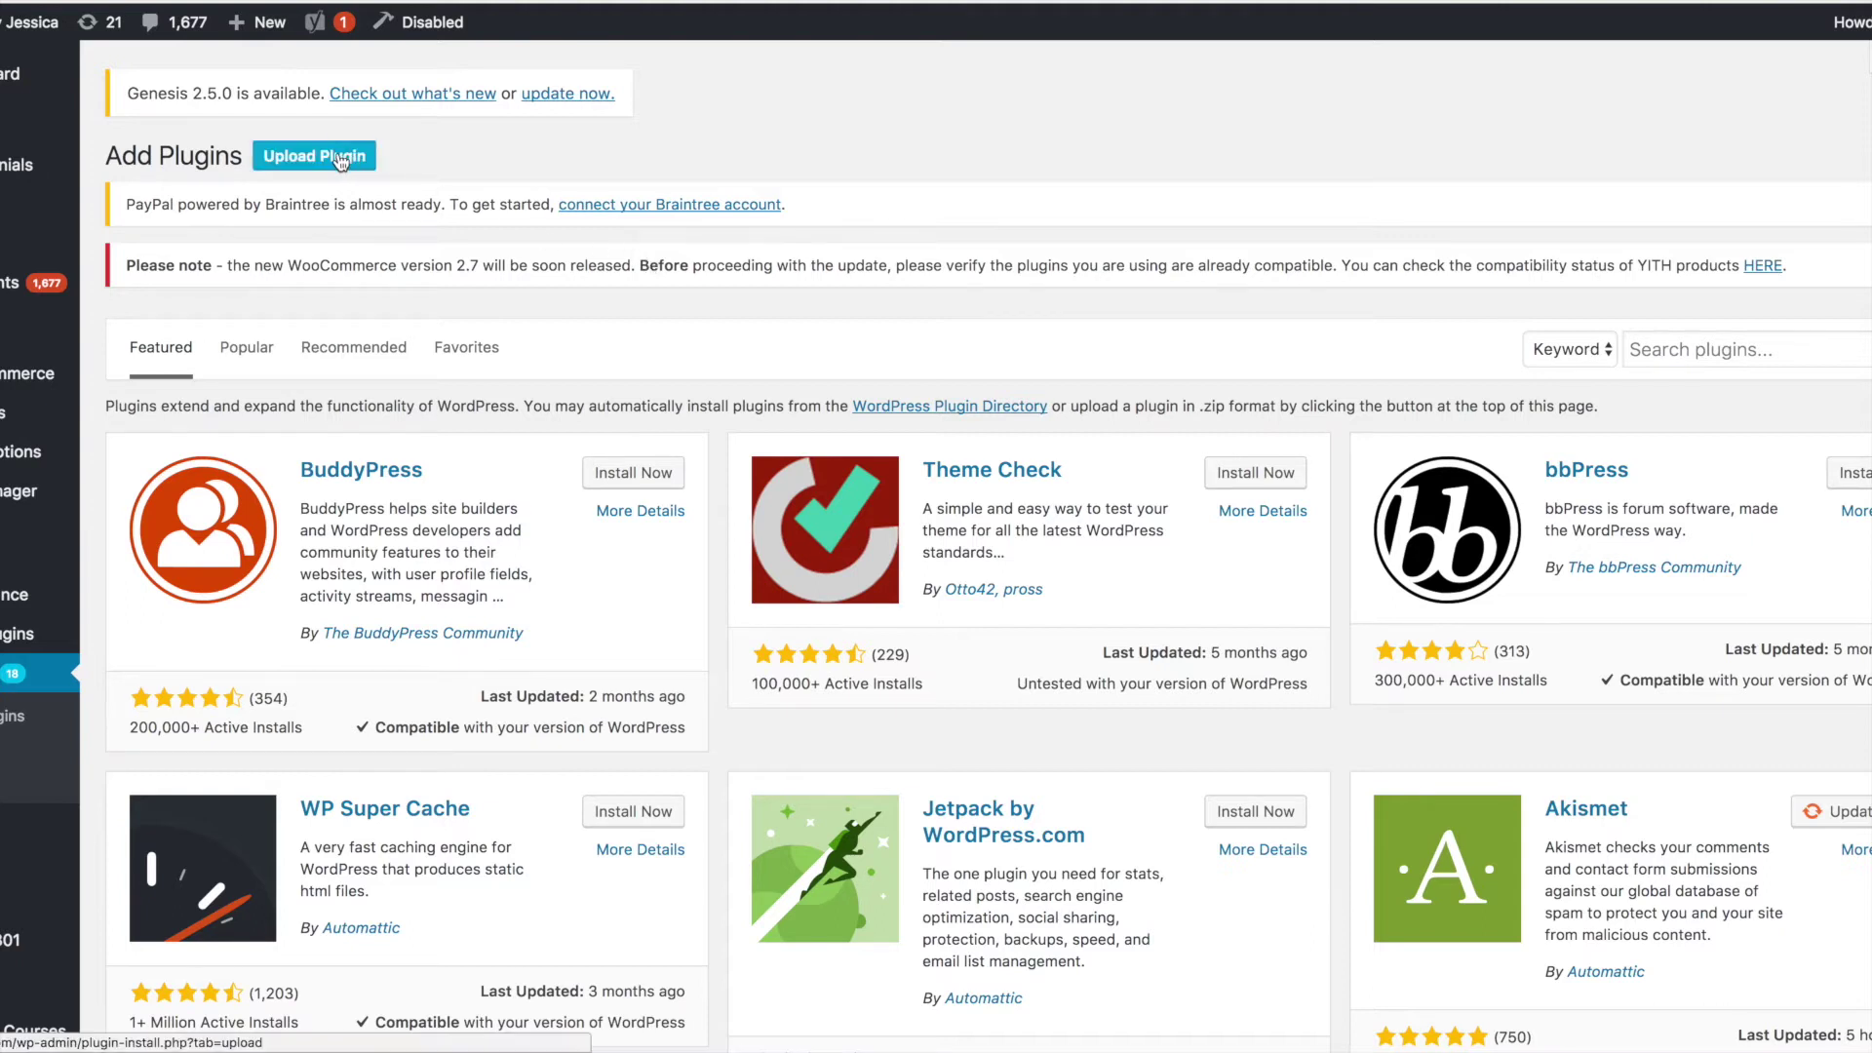
- Search plugins for 'insert header and footers', then install and activate Insert Headers and Footers
click(1674, 346)
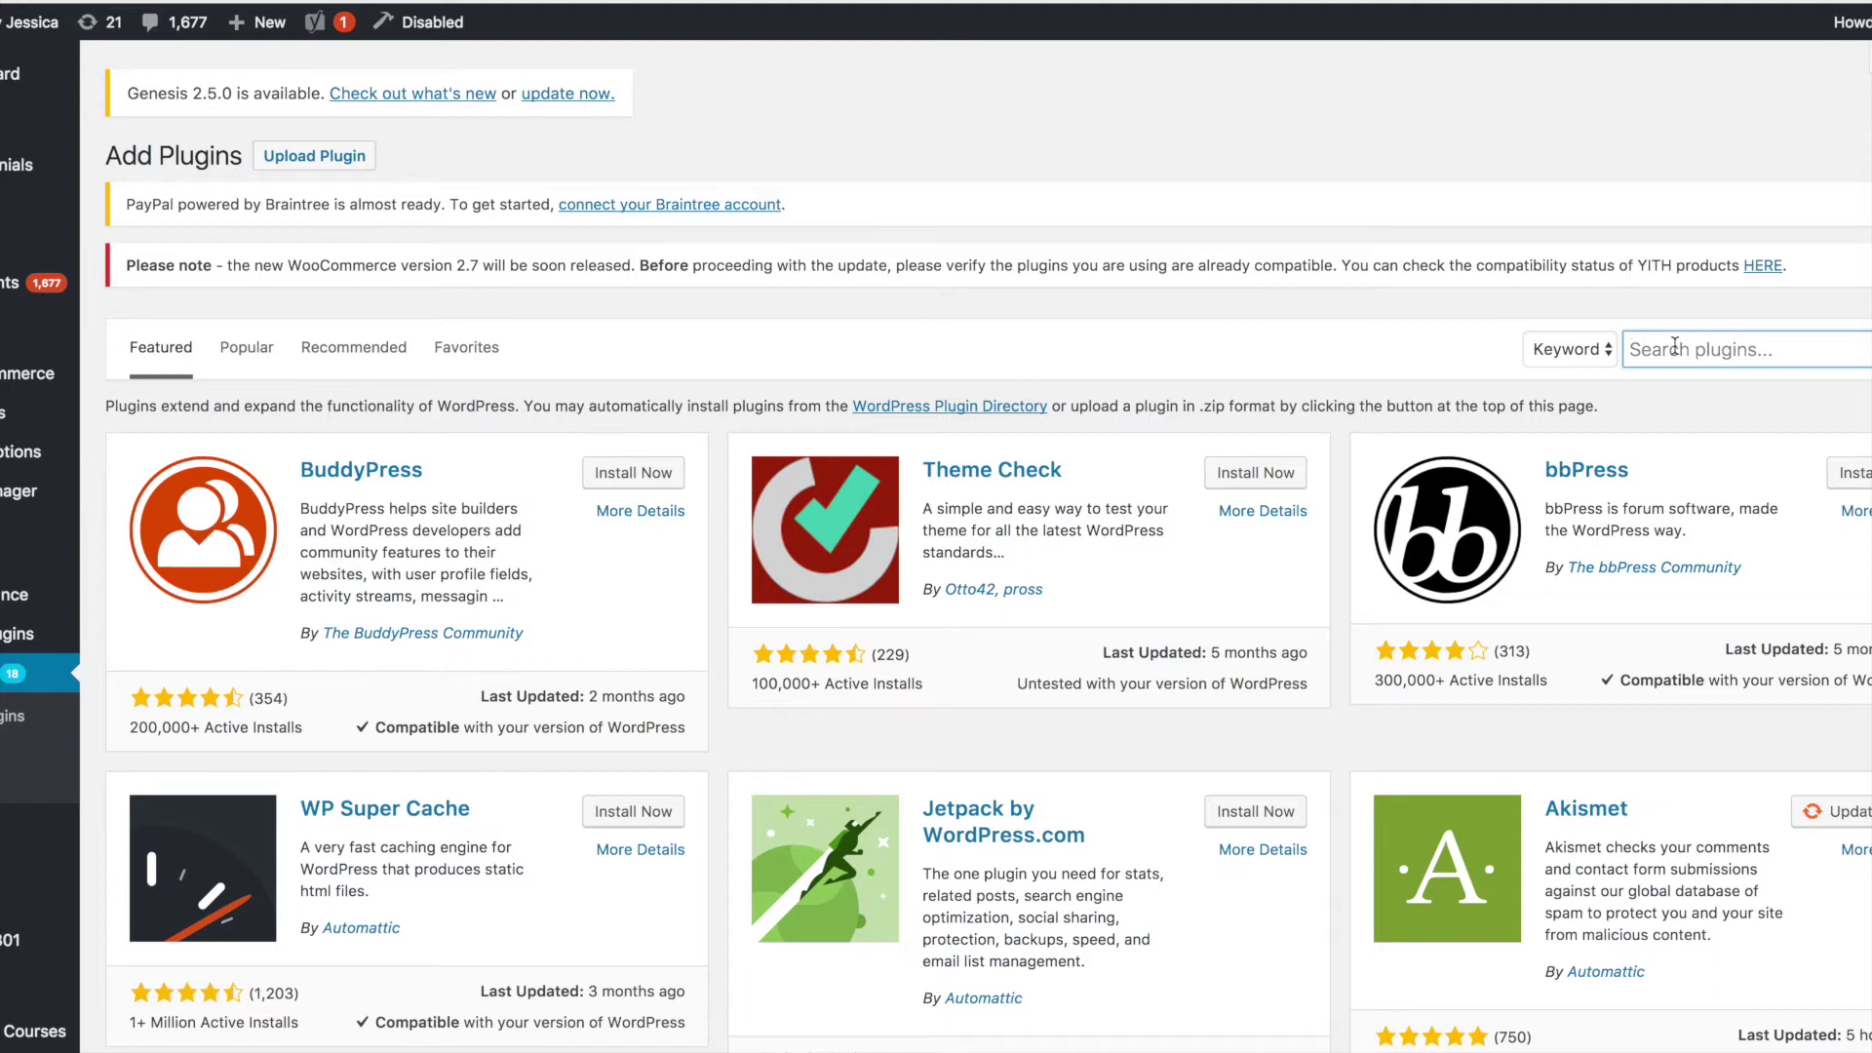
text(insert header and footers)
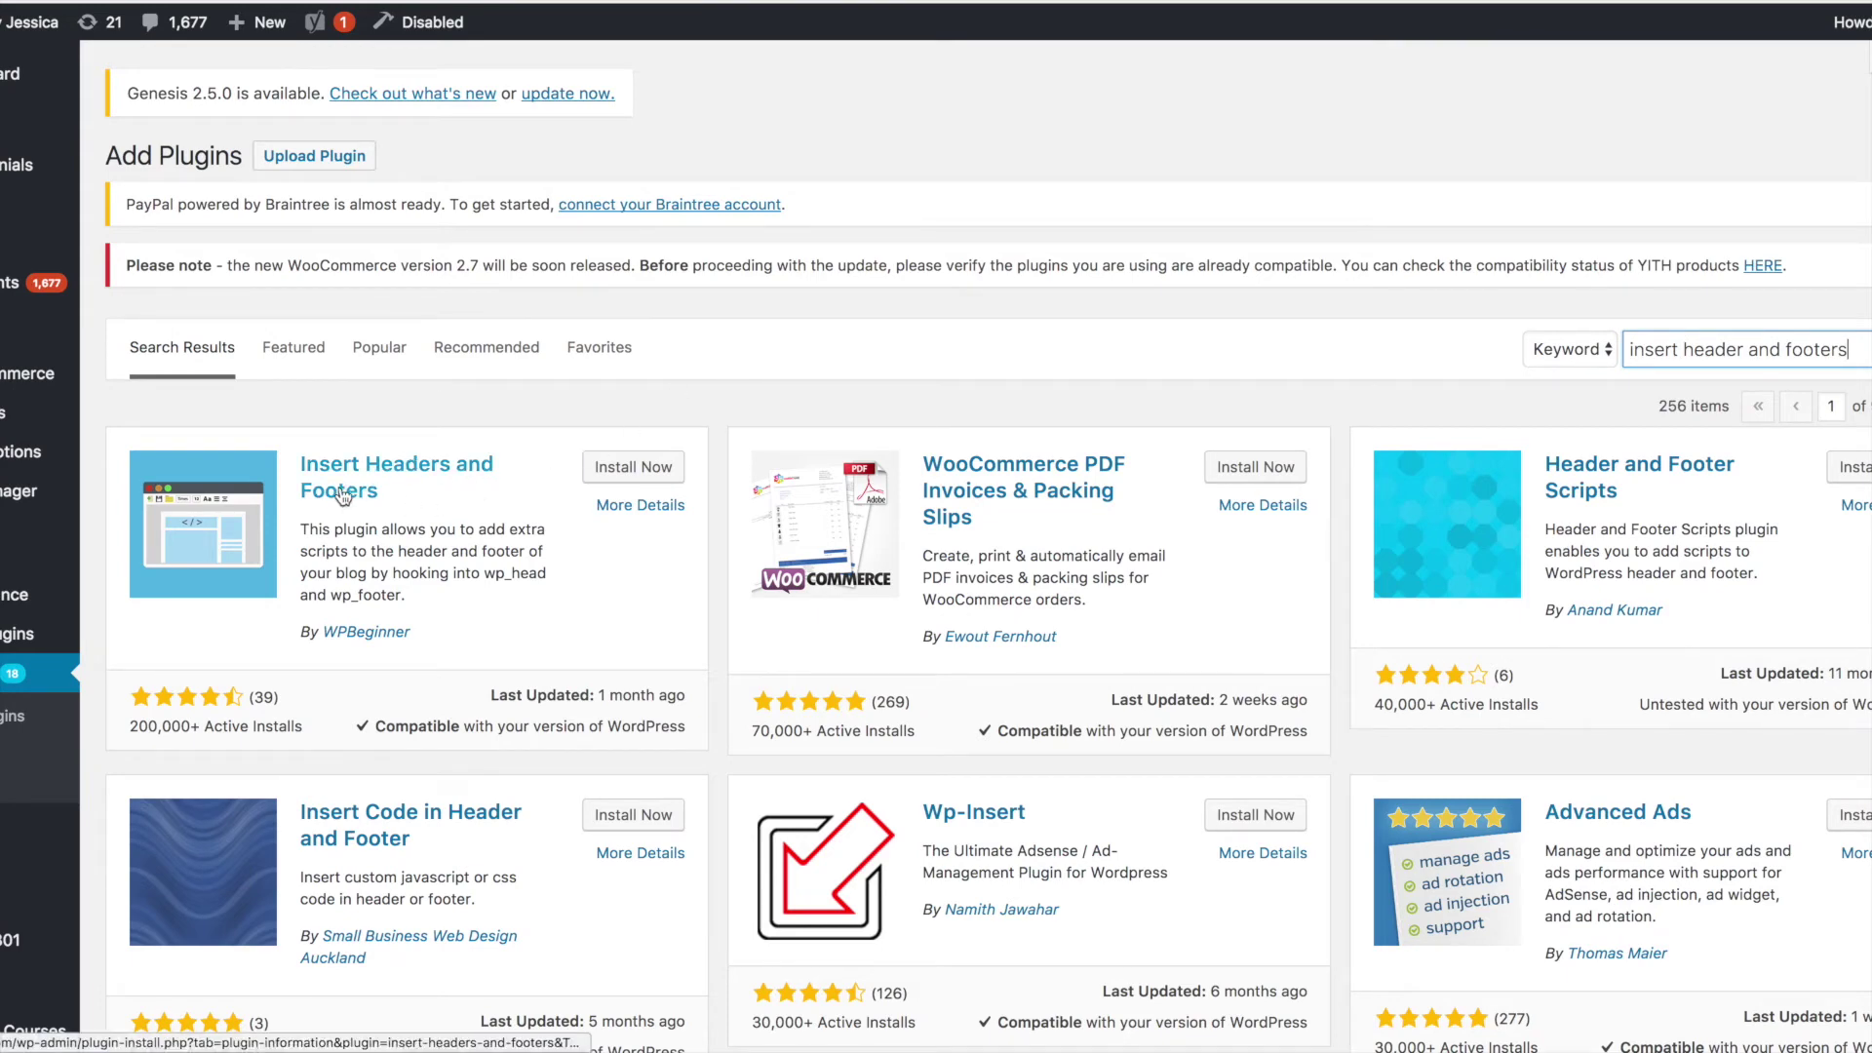
click(633, 470)
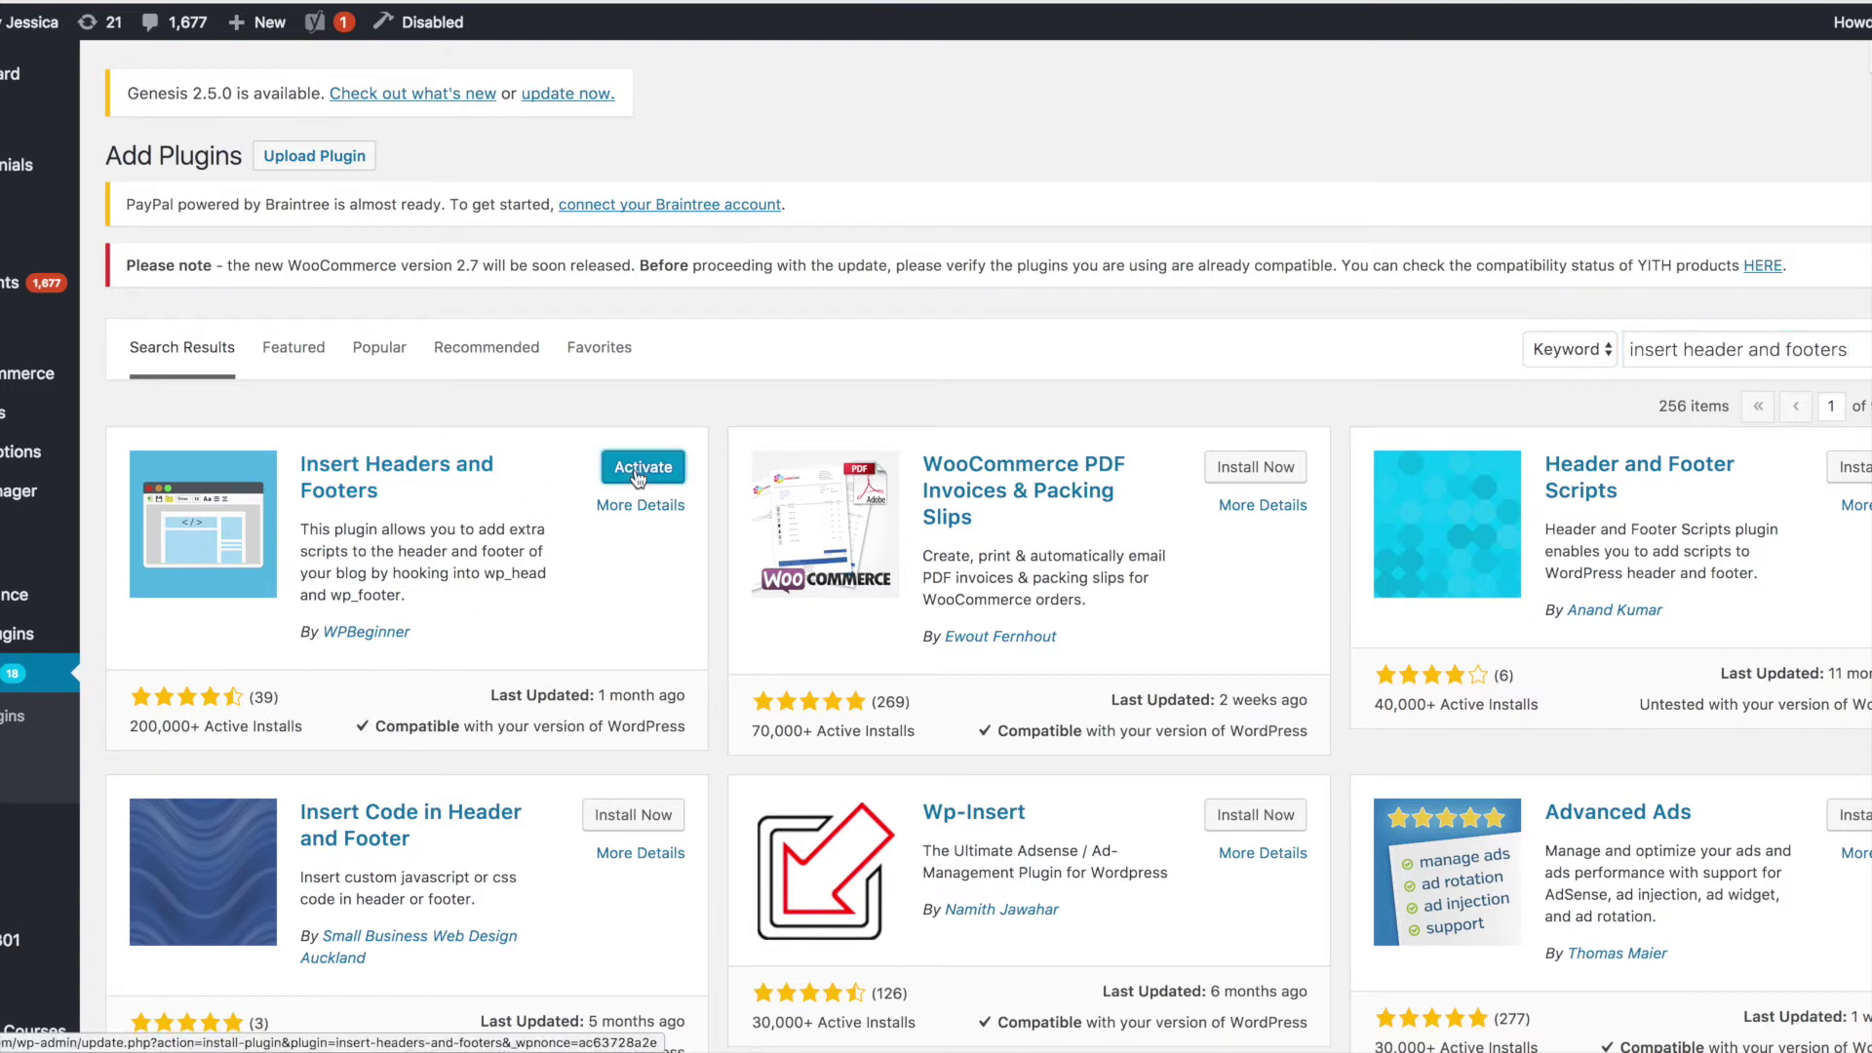
click(638, 473)
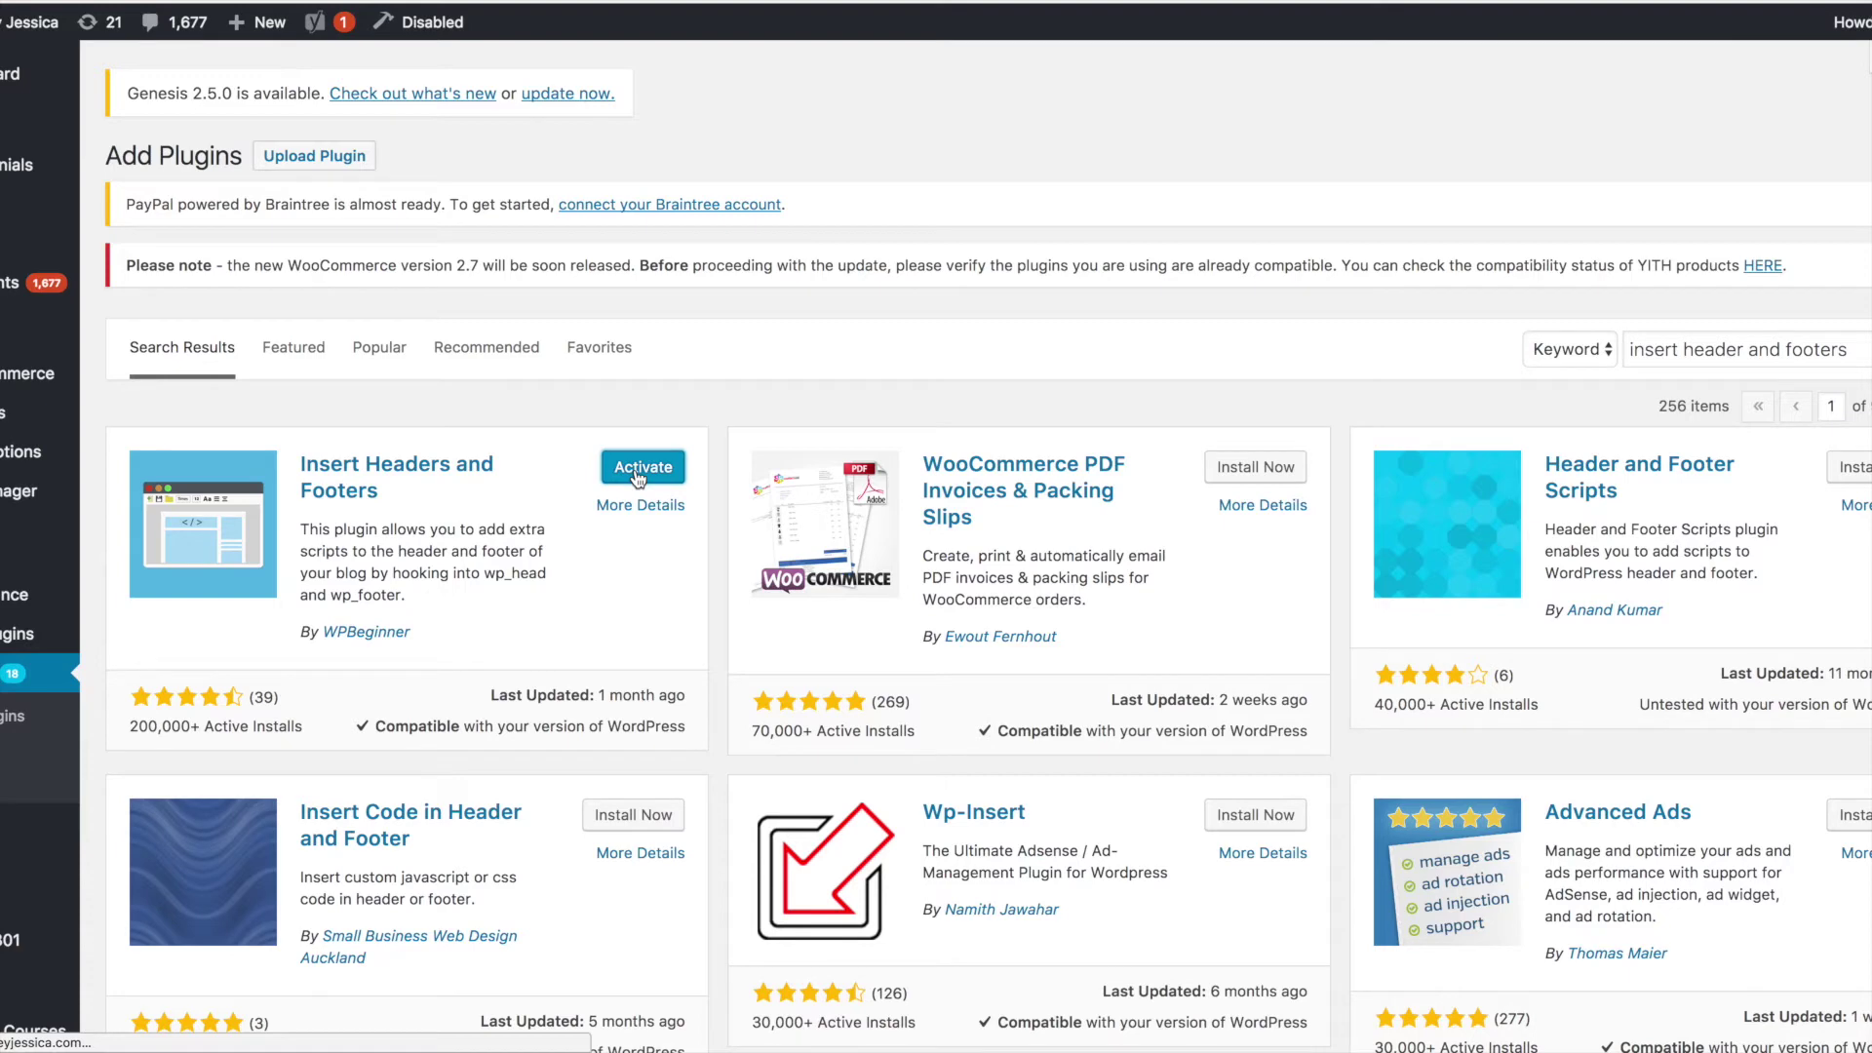
click(640, 468)
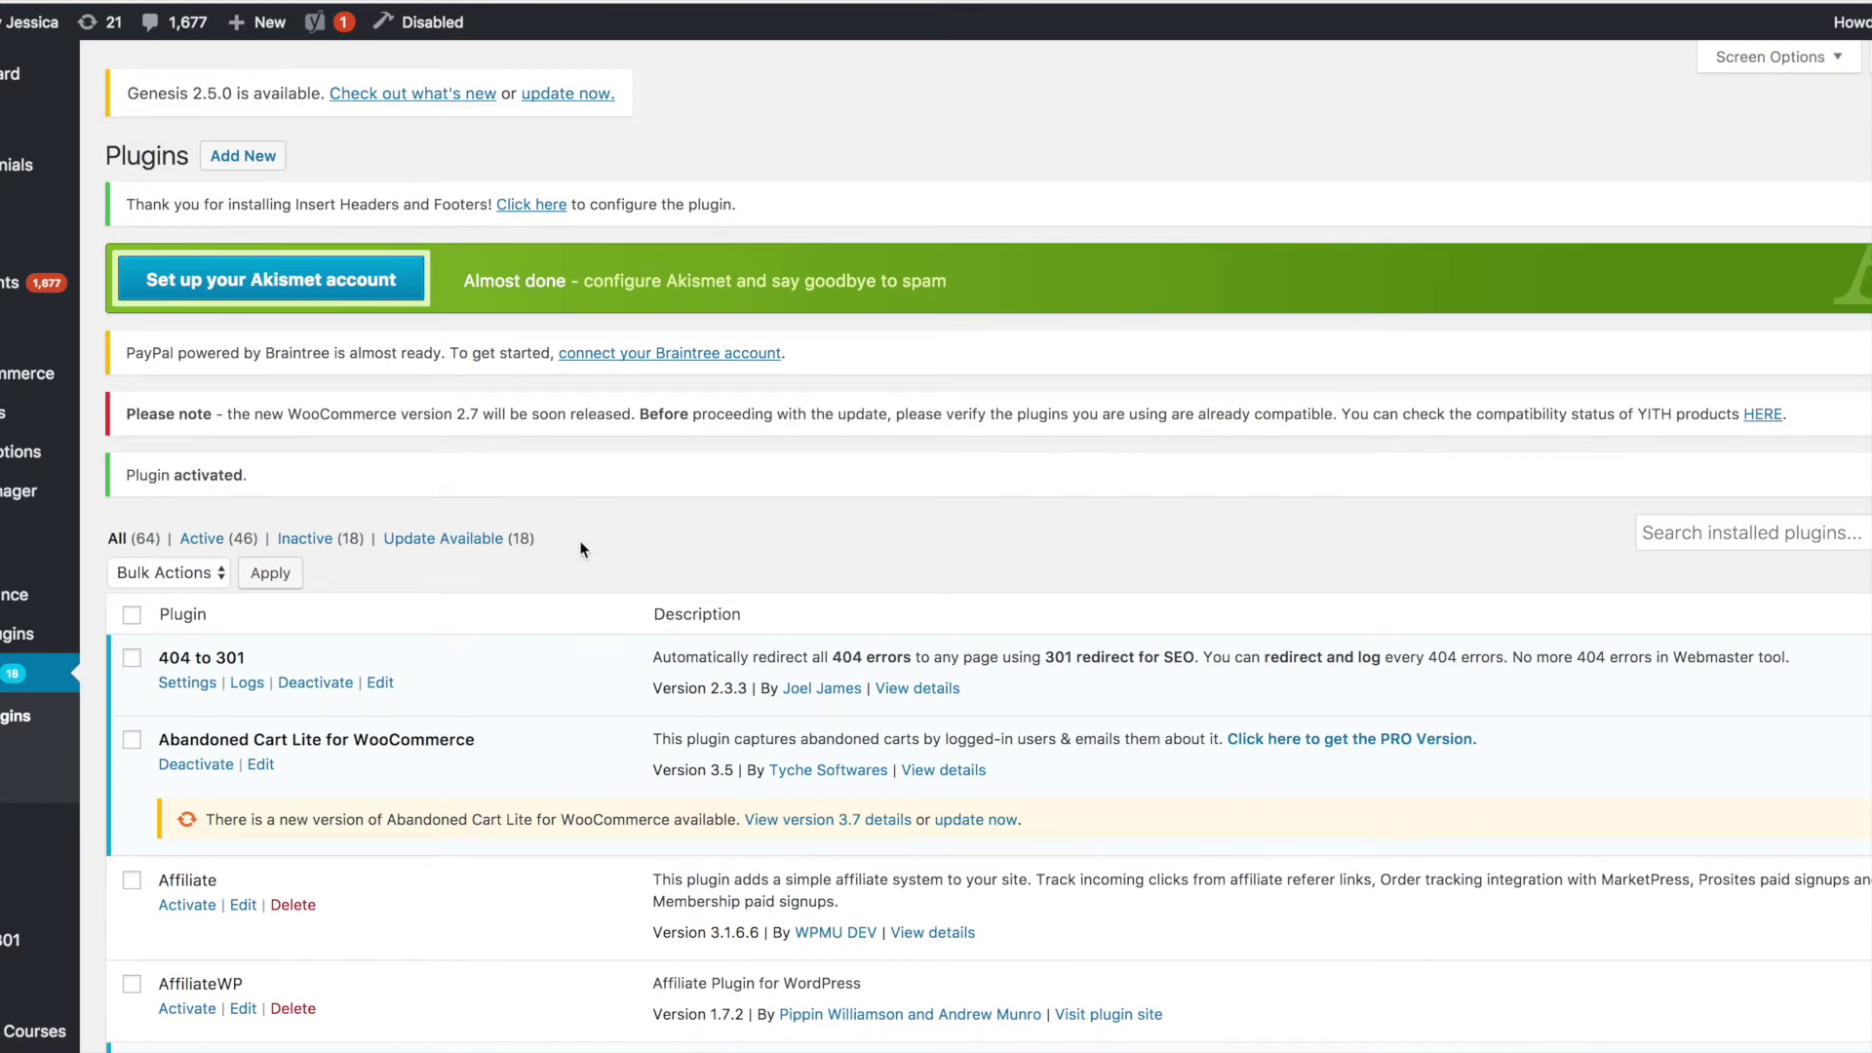
- Open Settings > Insert Headers and Footers and put the cursor in Scripts in Header
scroll(581, 551, down, 5)
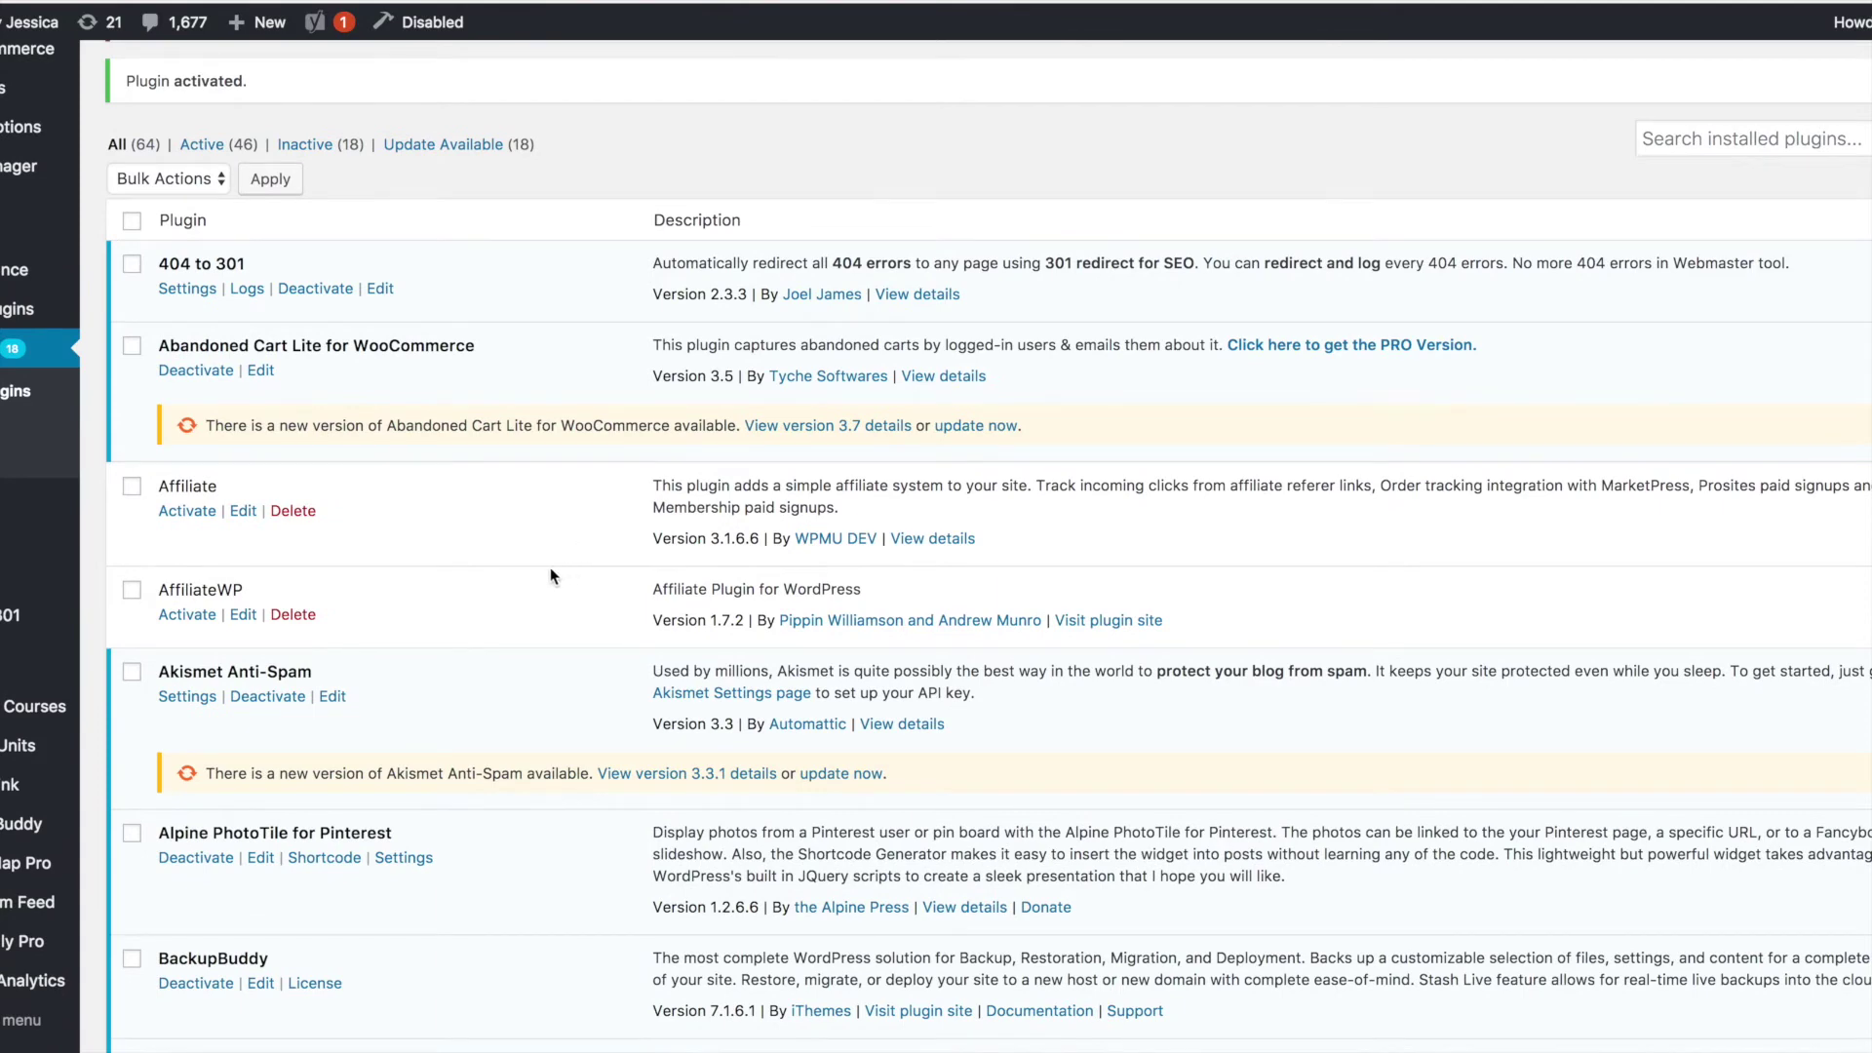
mouse_move(4, 582)
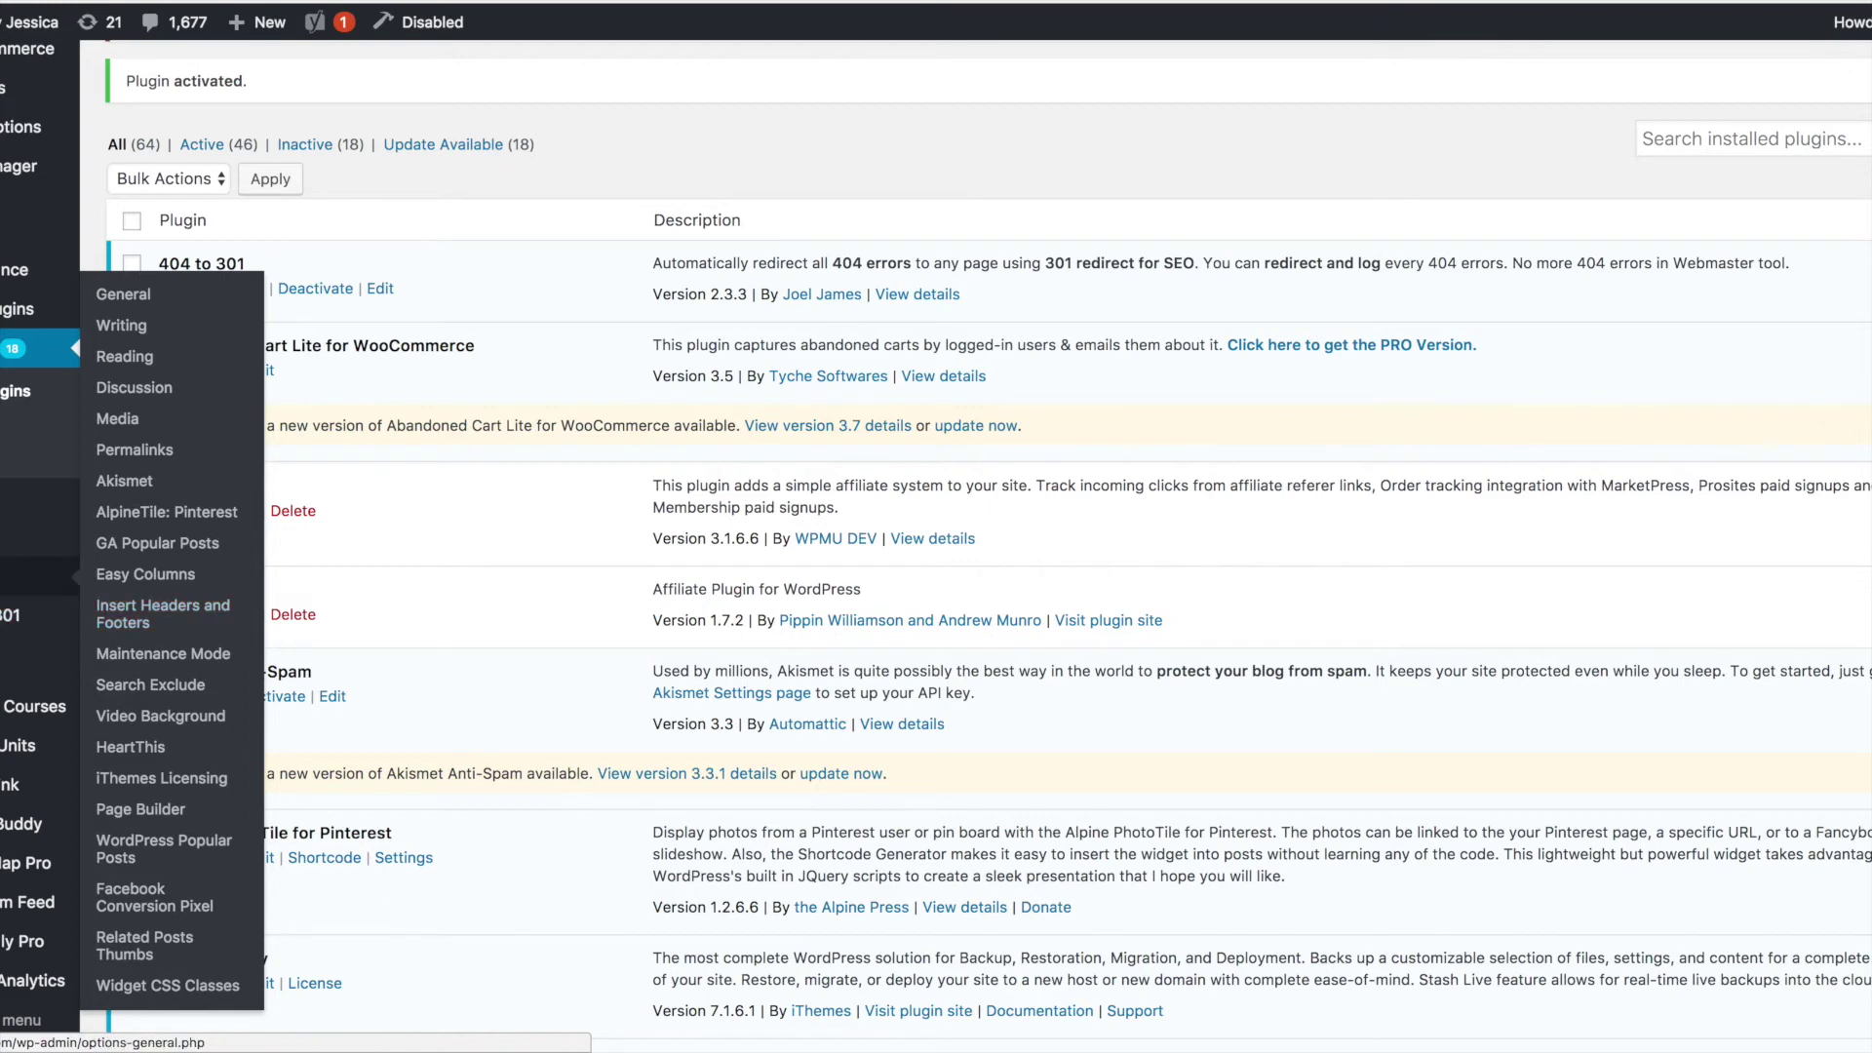
click(166, 611)
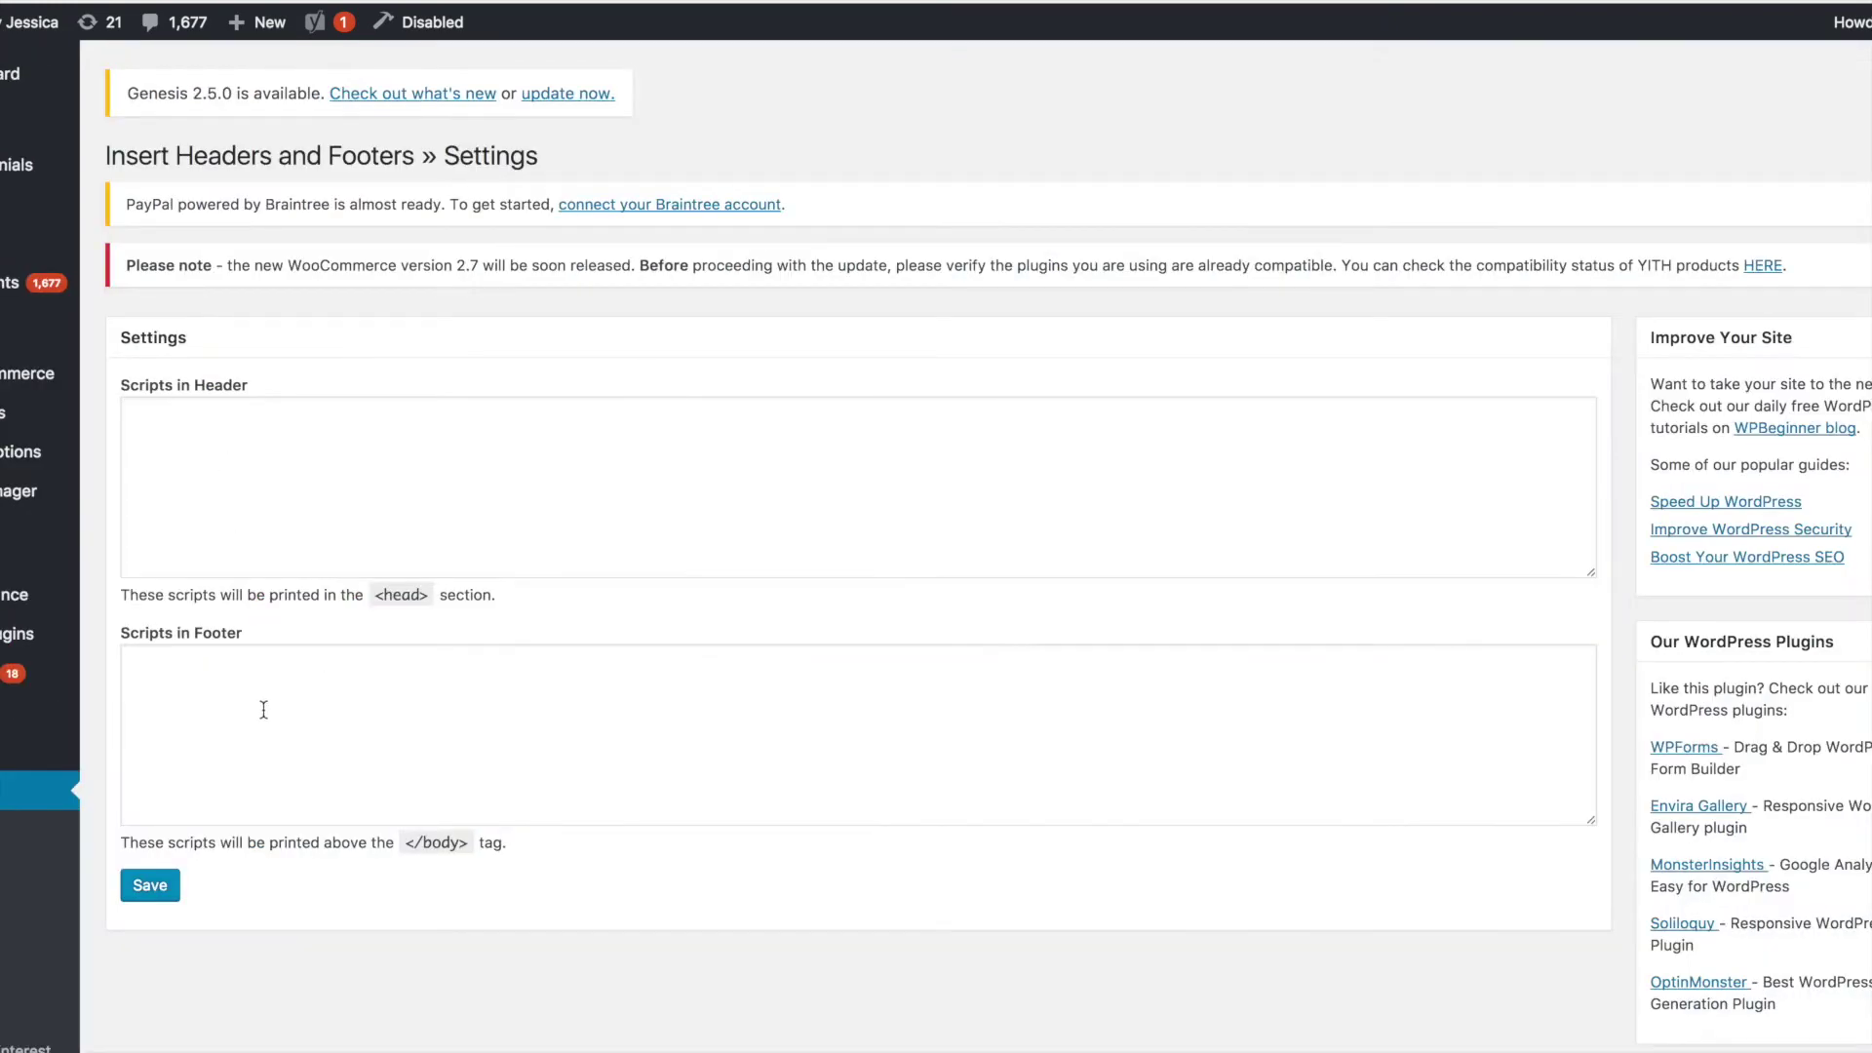
click(297, 443)
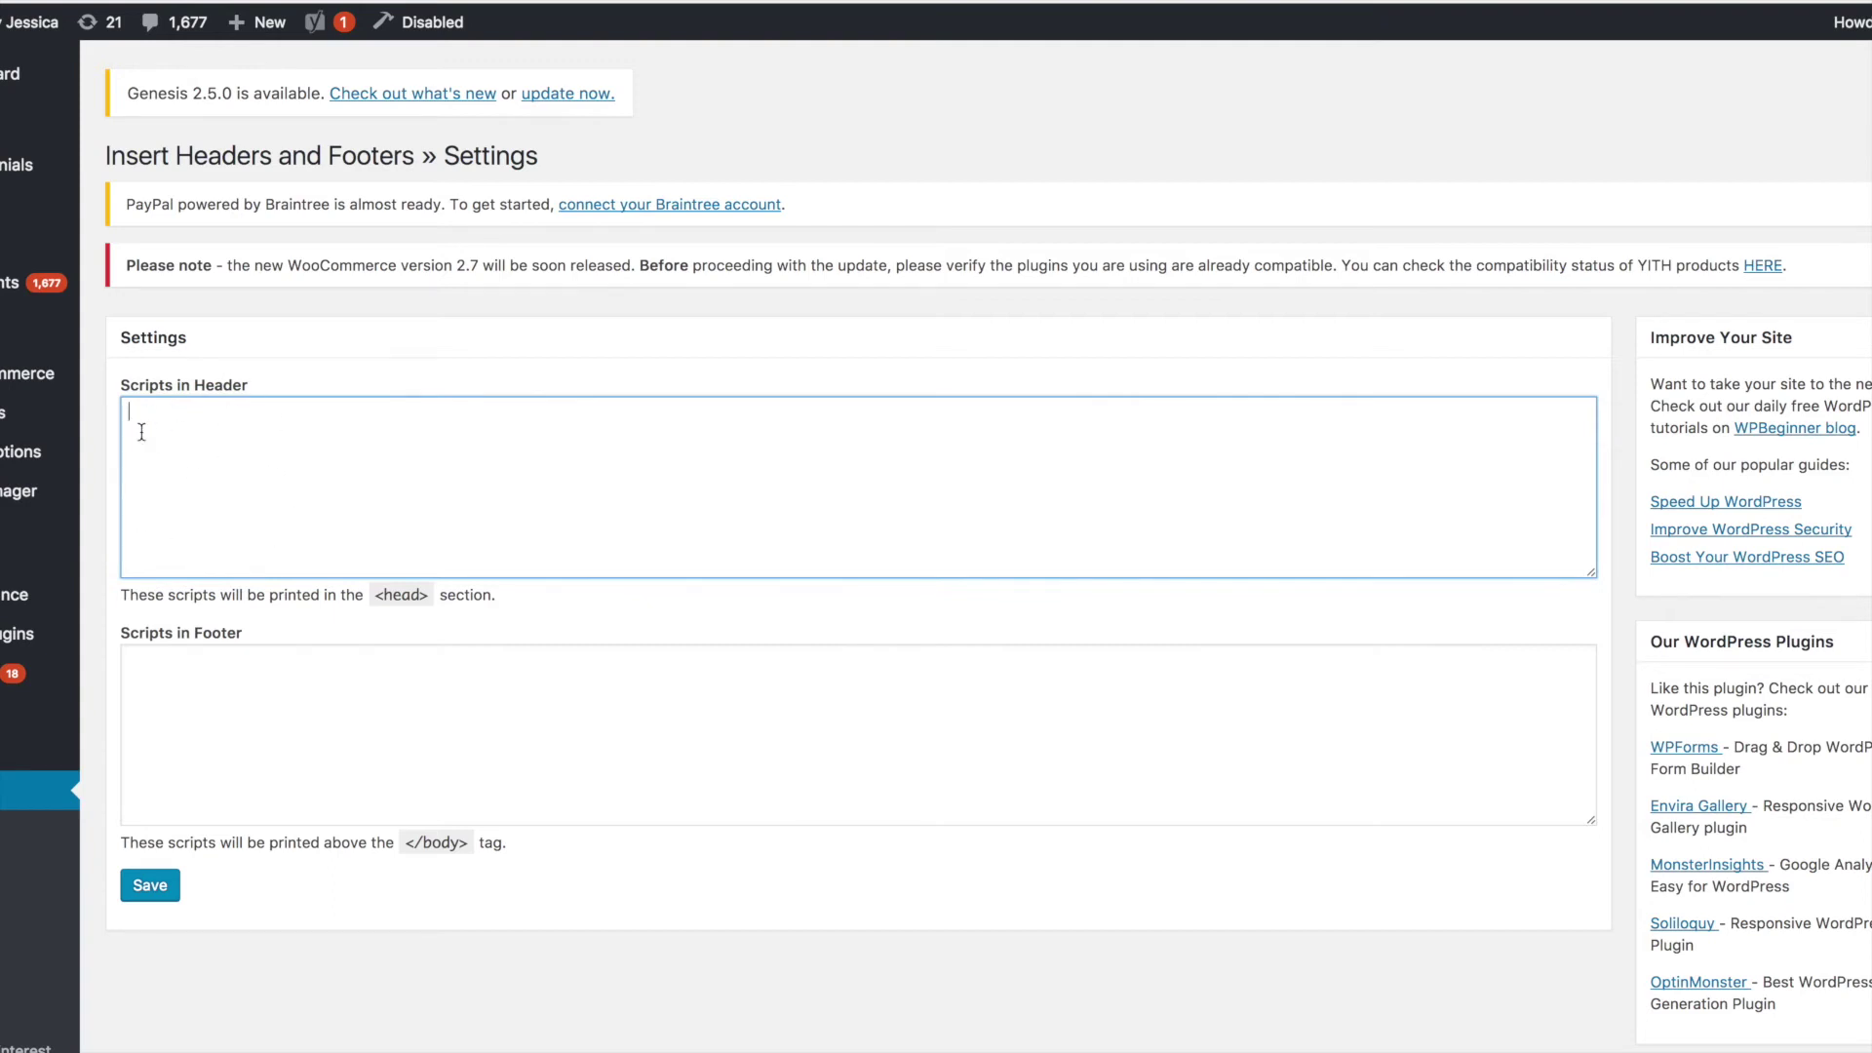
- Open Divi Theme Options' Integration tab and point out the Enable header code setting
mouse_move(32, 614)
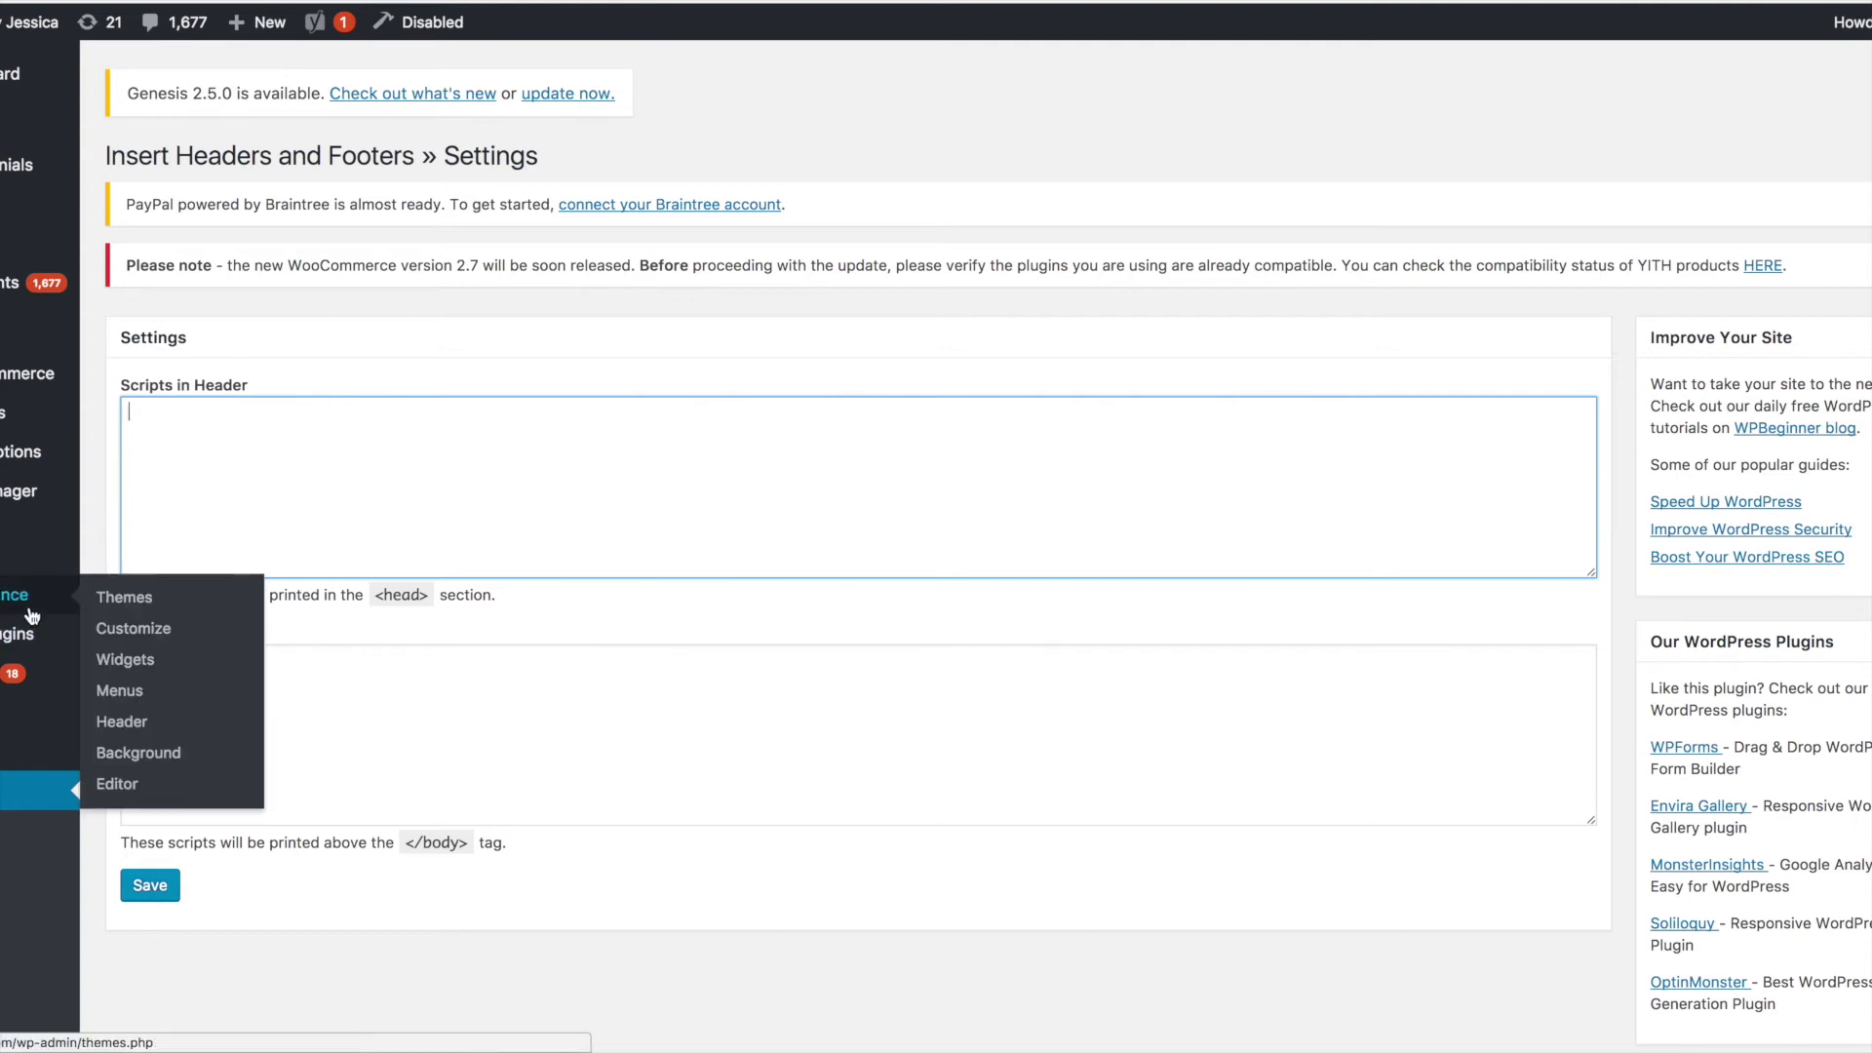
mouse_move(20, 544)
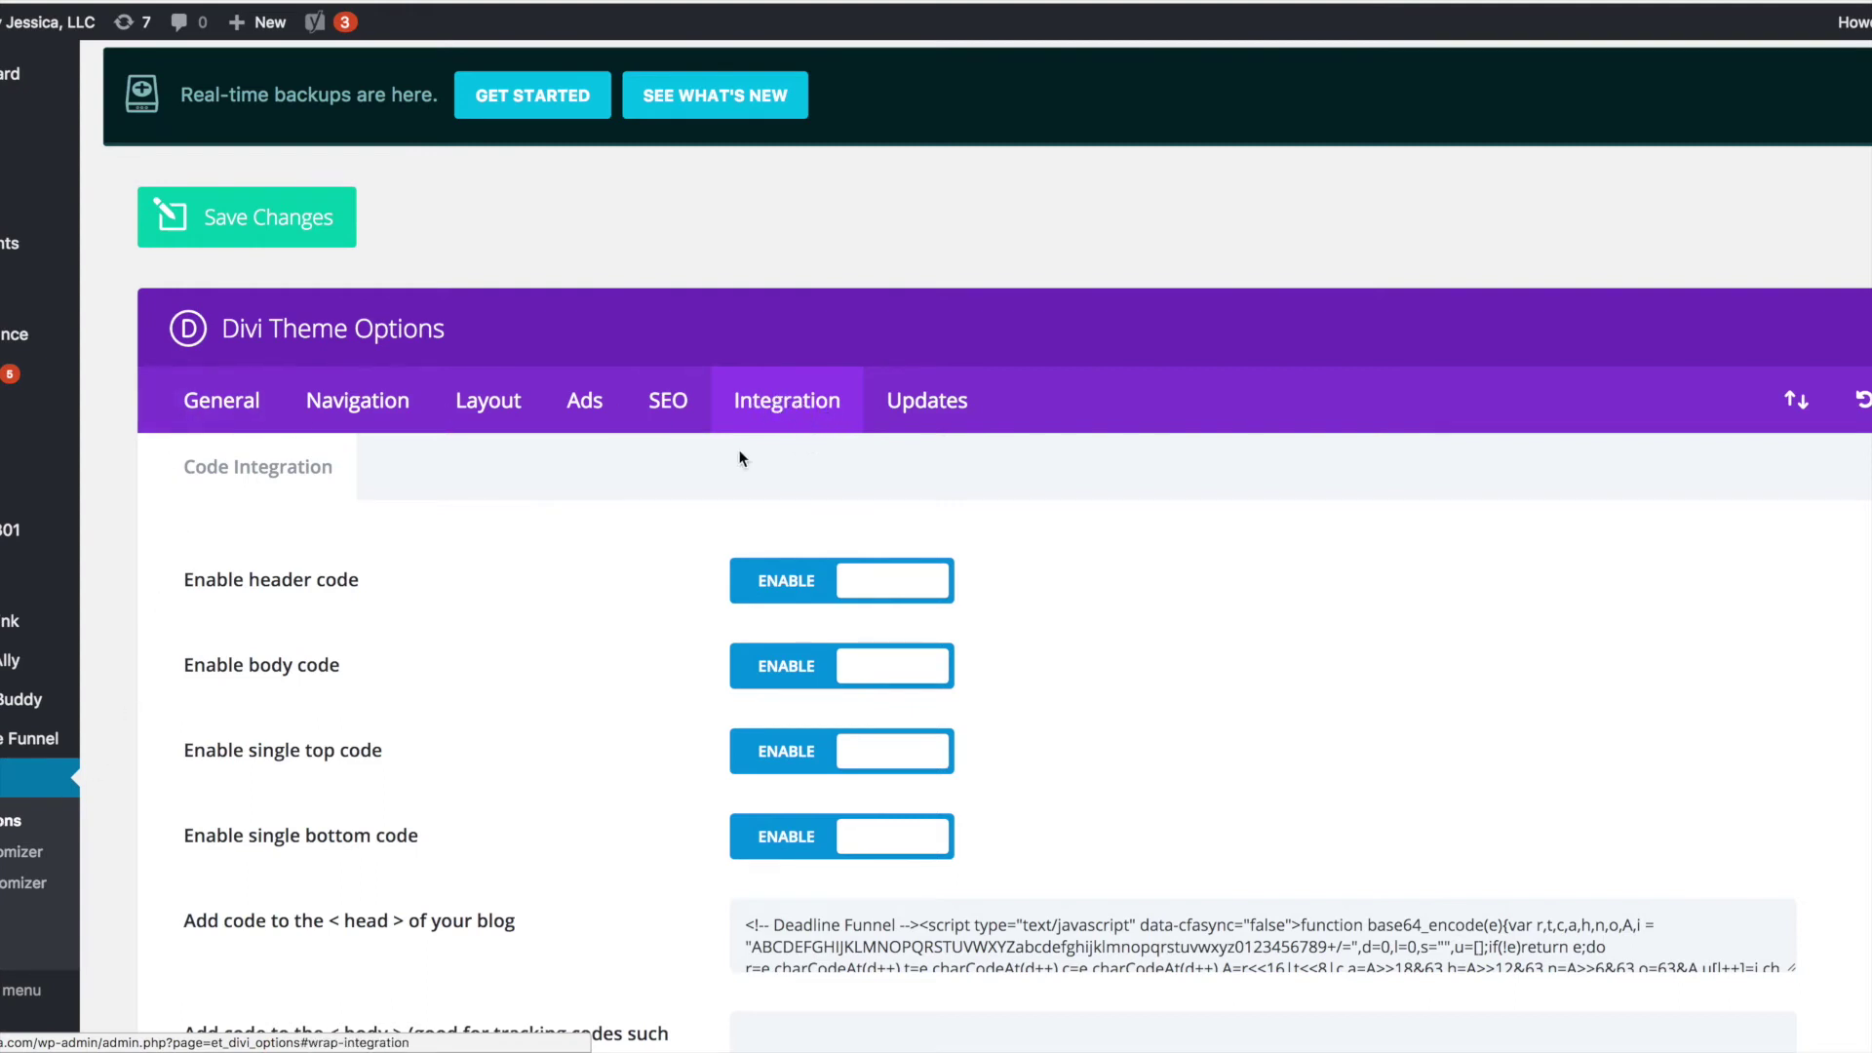
drag(362, 582, 173, 581)
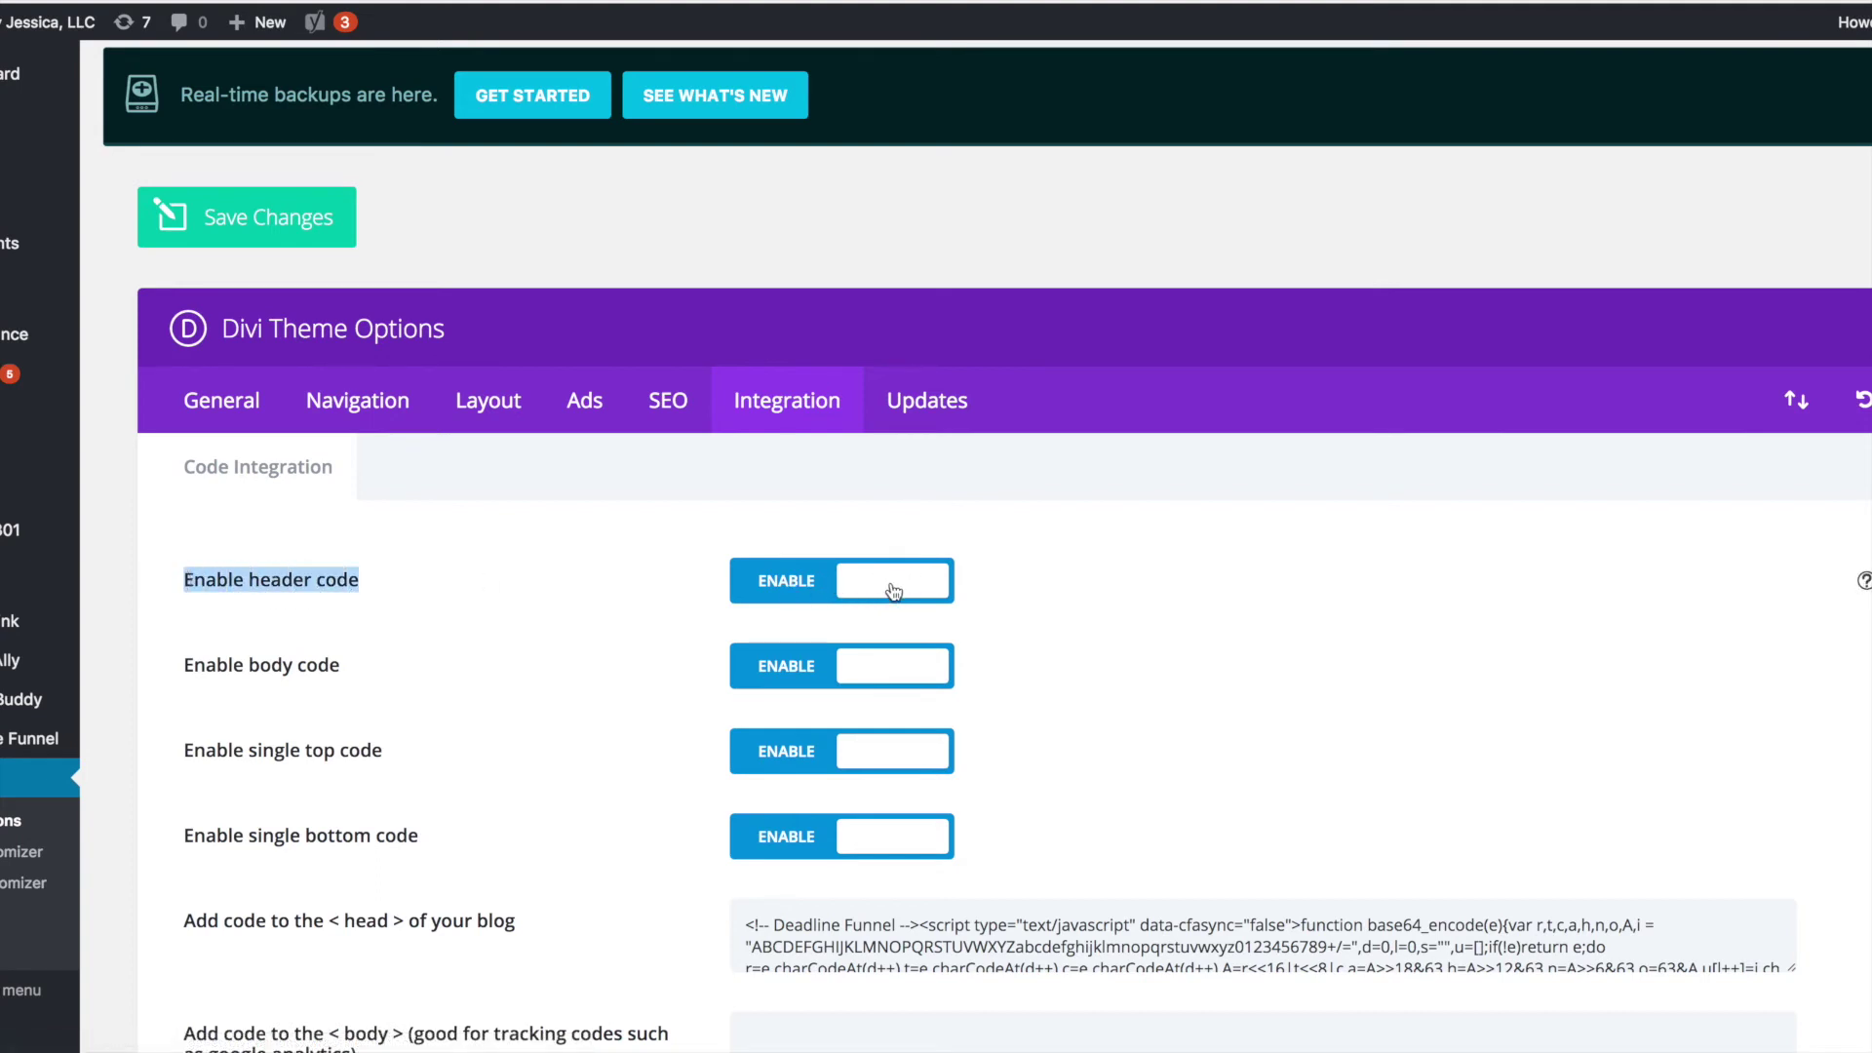
scroll(690, 751, down, 3)
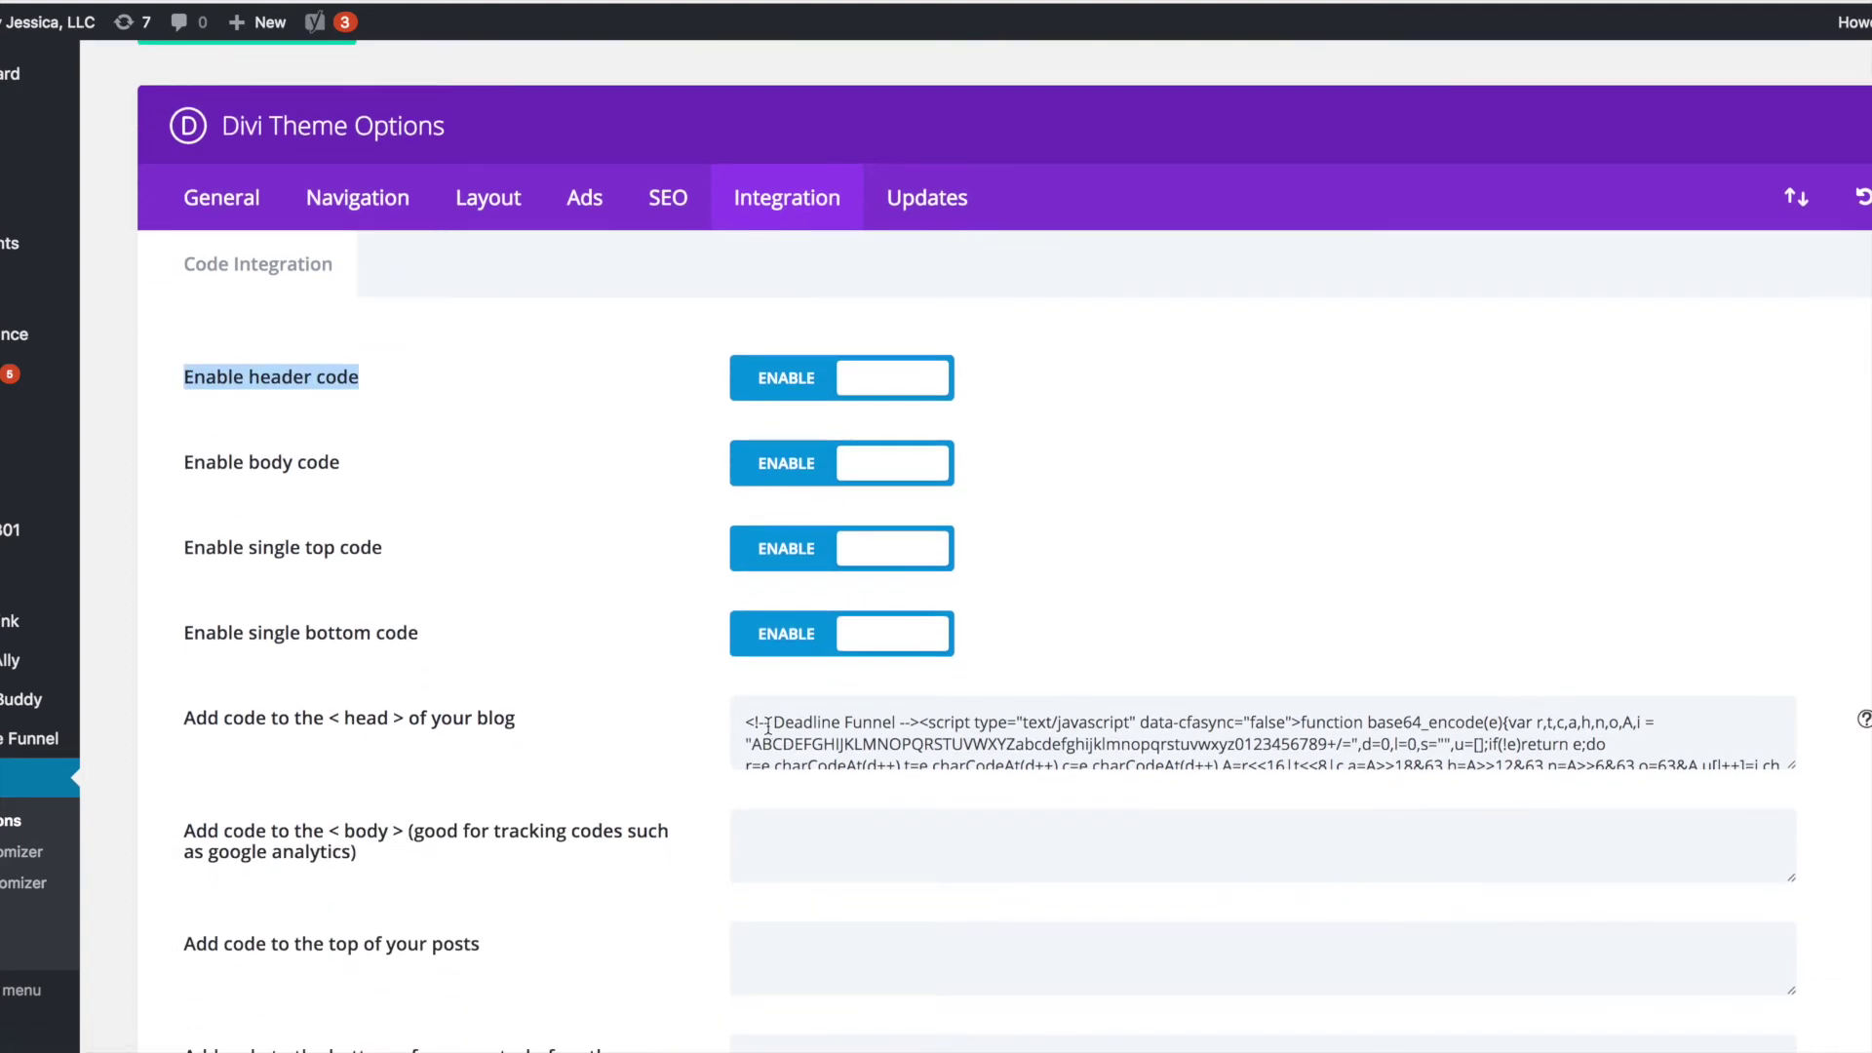
drag(768, 726, 952, 819)
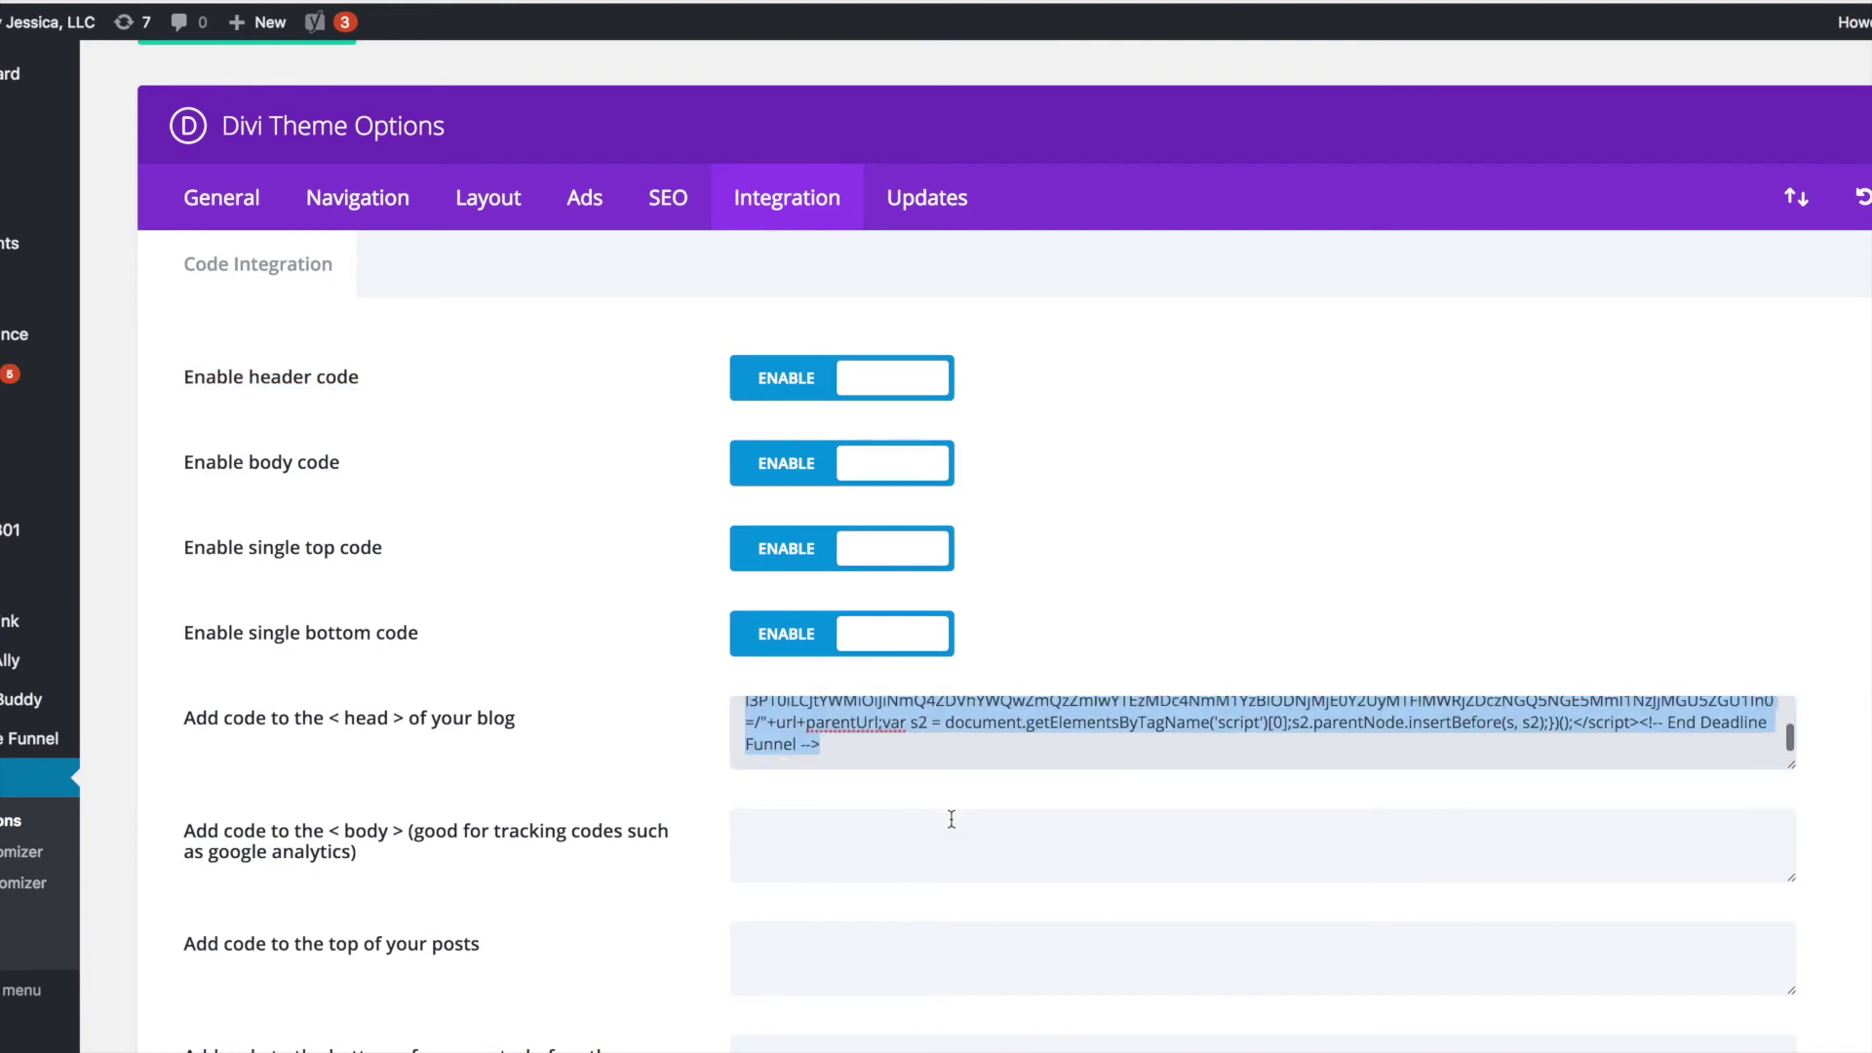
drag(404, 718, 331, 717)
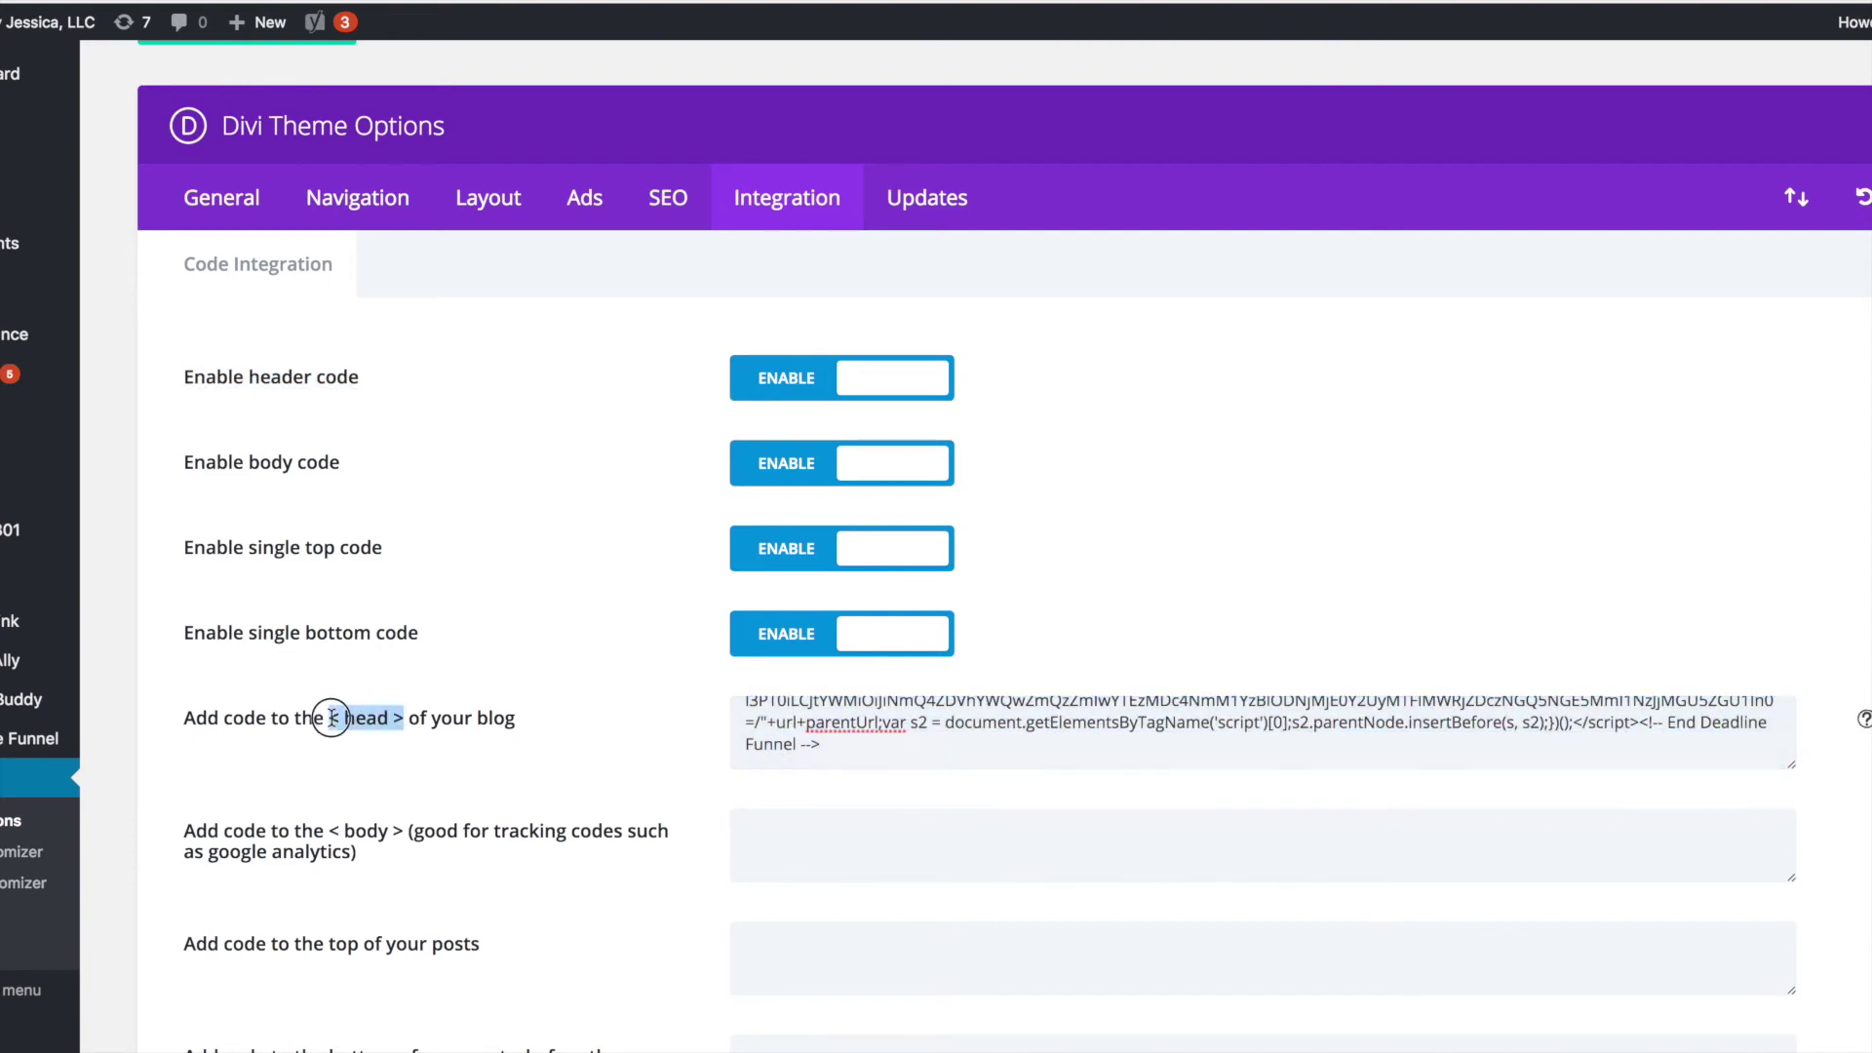
click(847, 749)
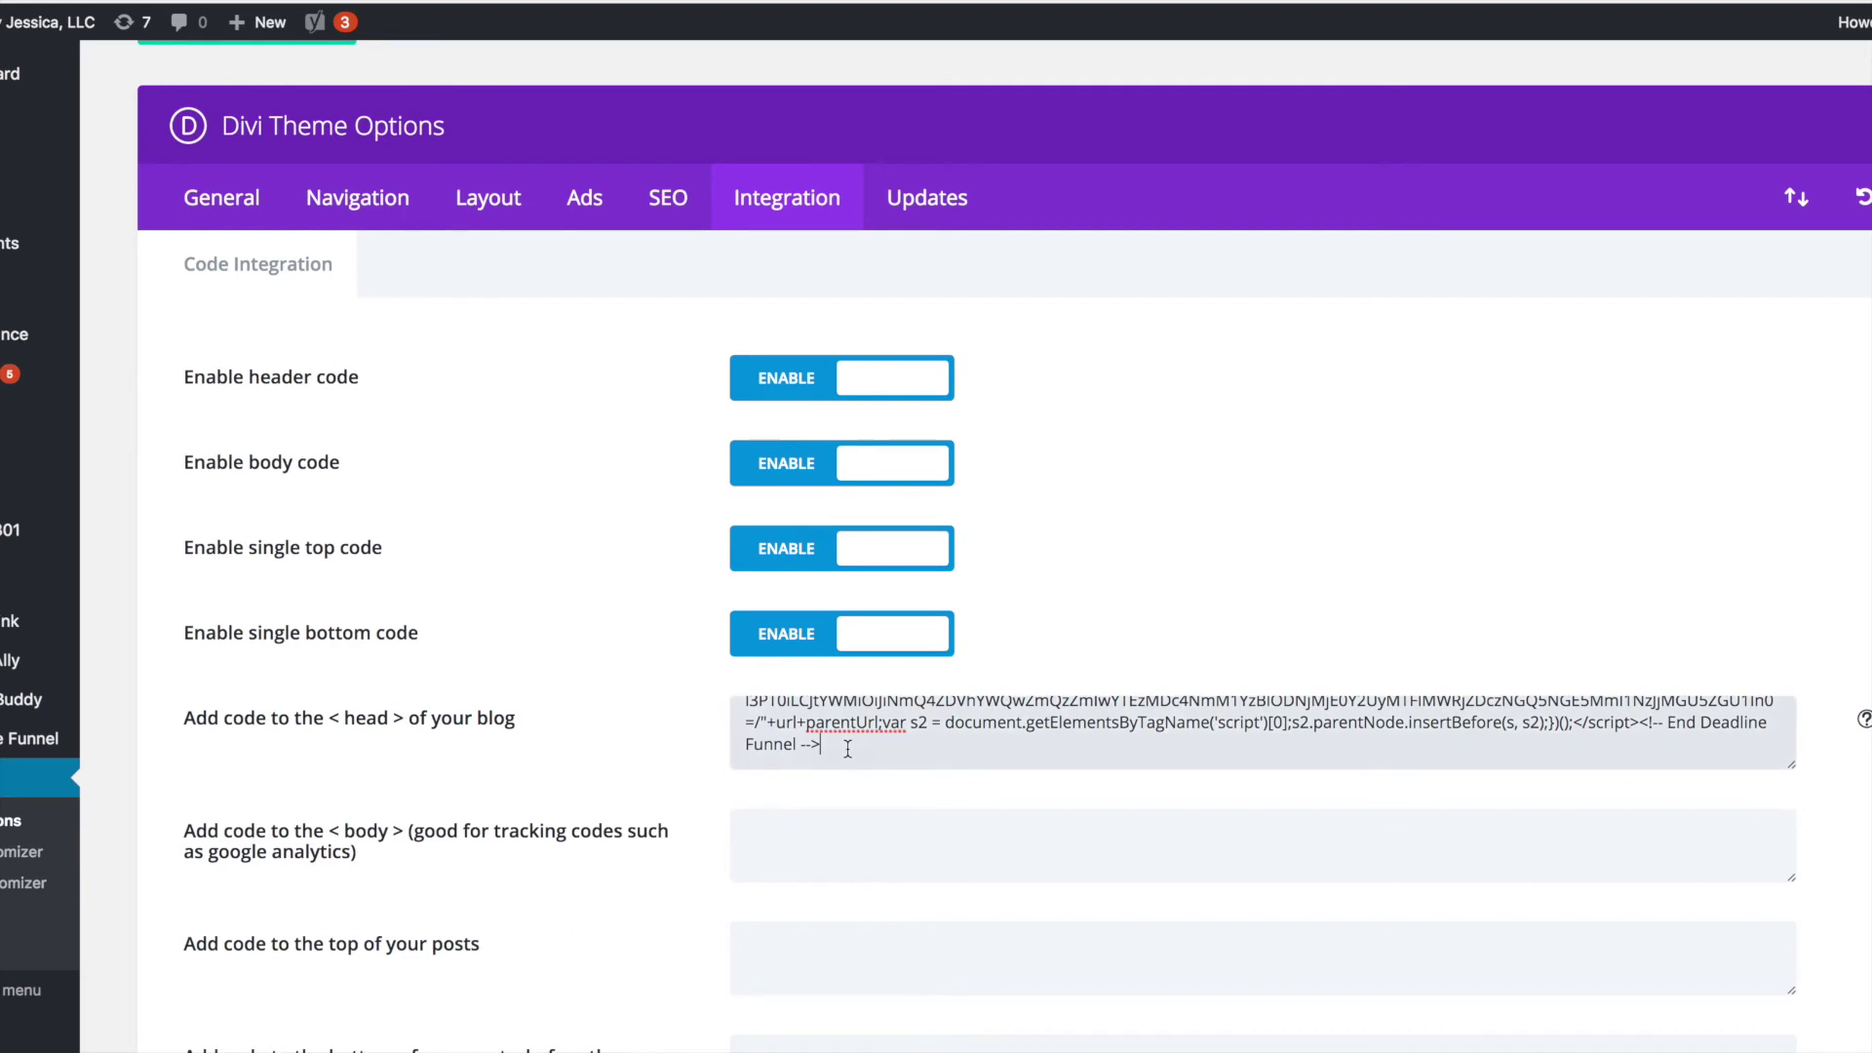
scroll(848, 748, up, 10)
scroll(847, 748, down, 2)
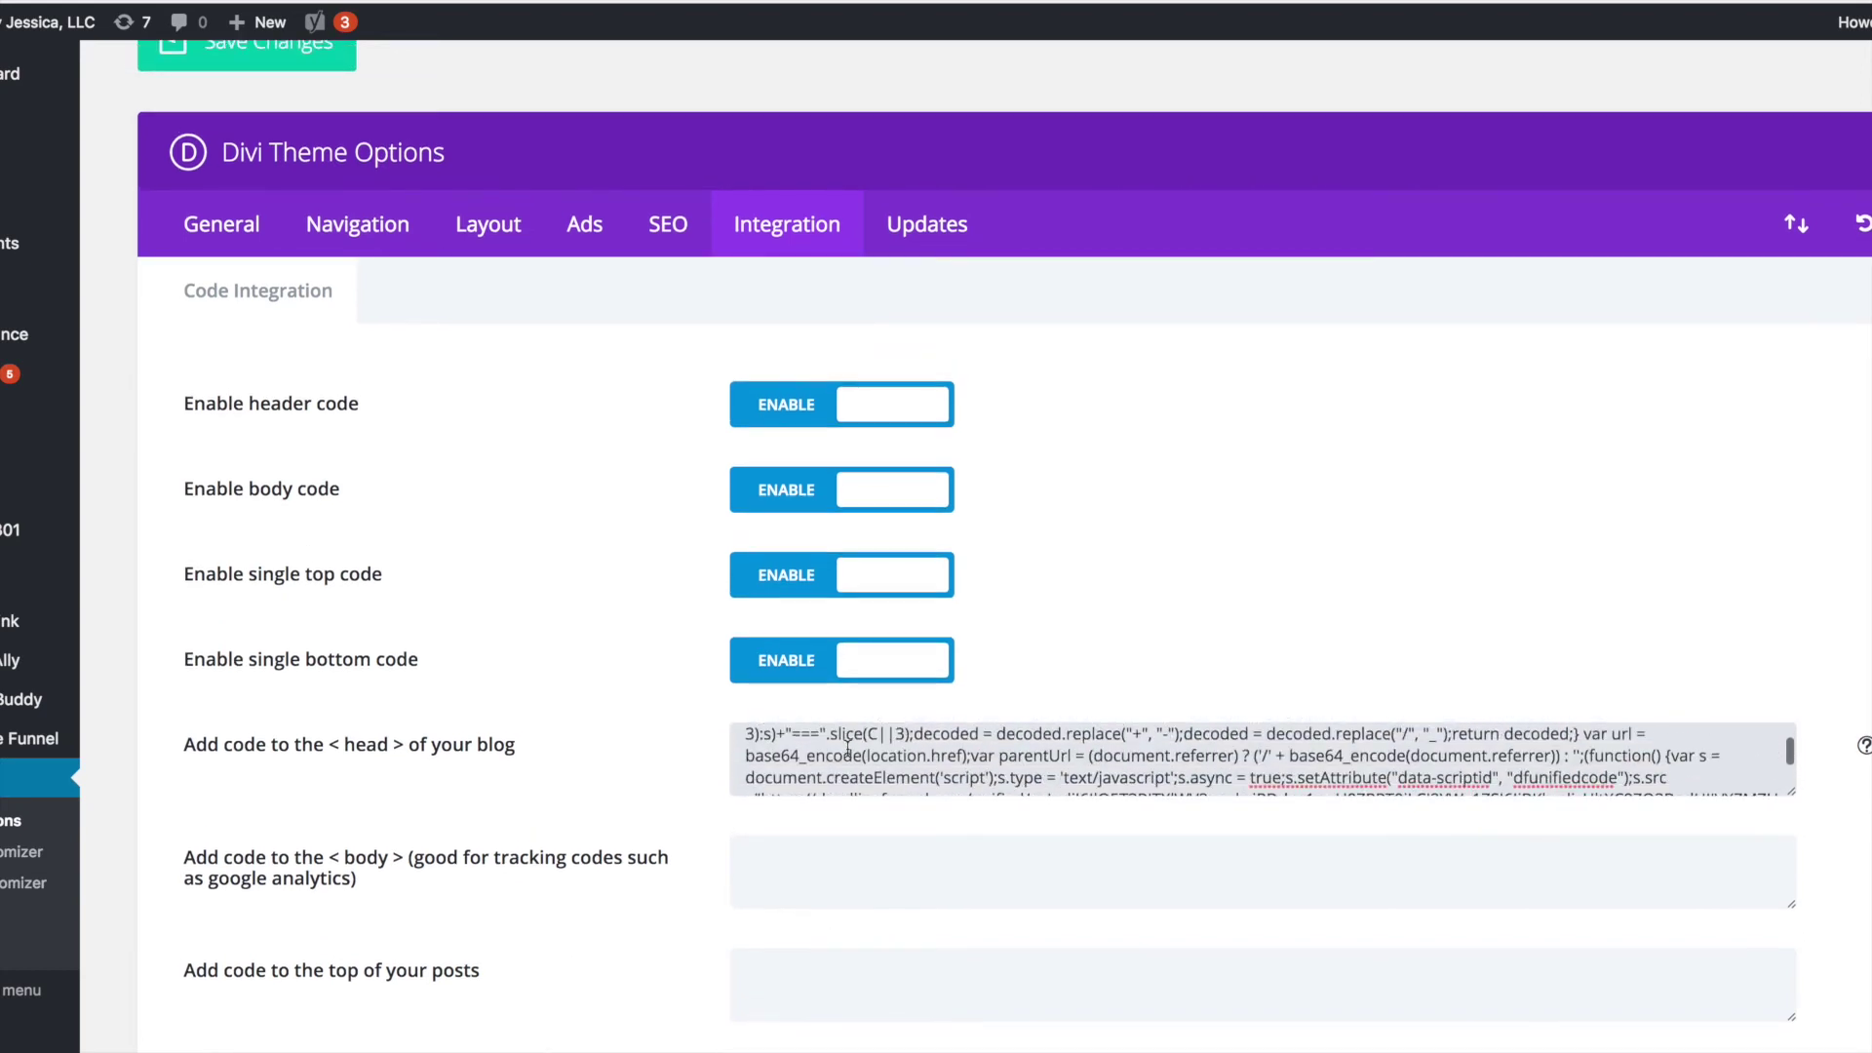
scroll(847, 749, down, 10)
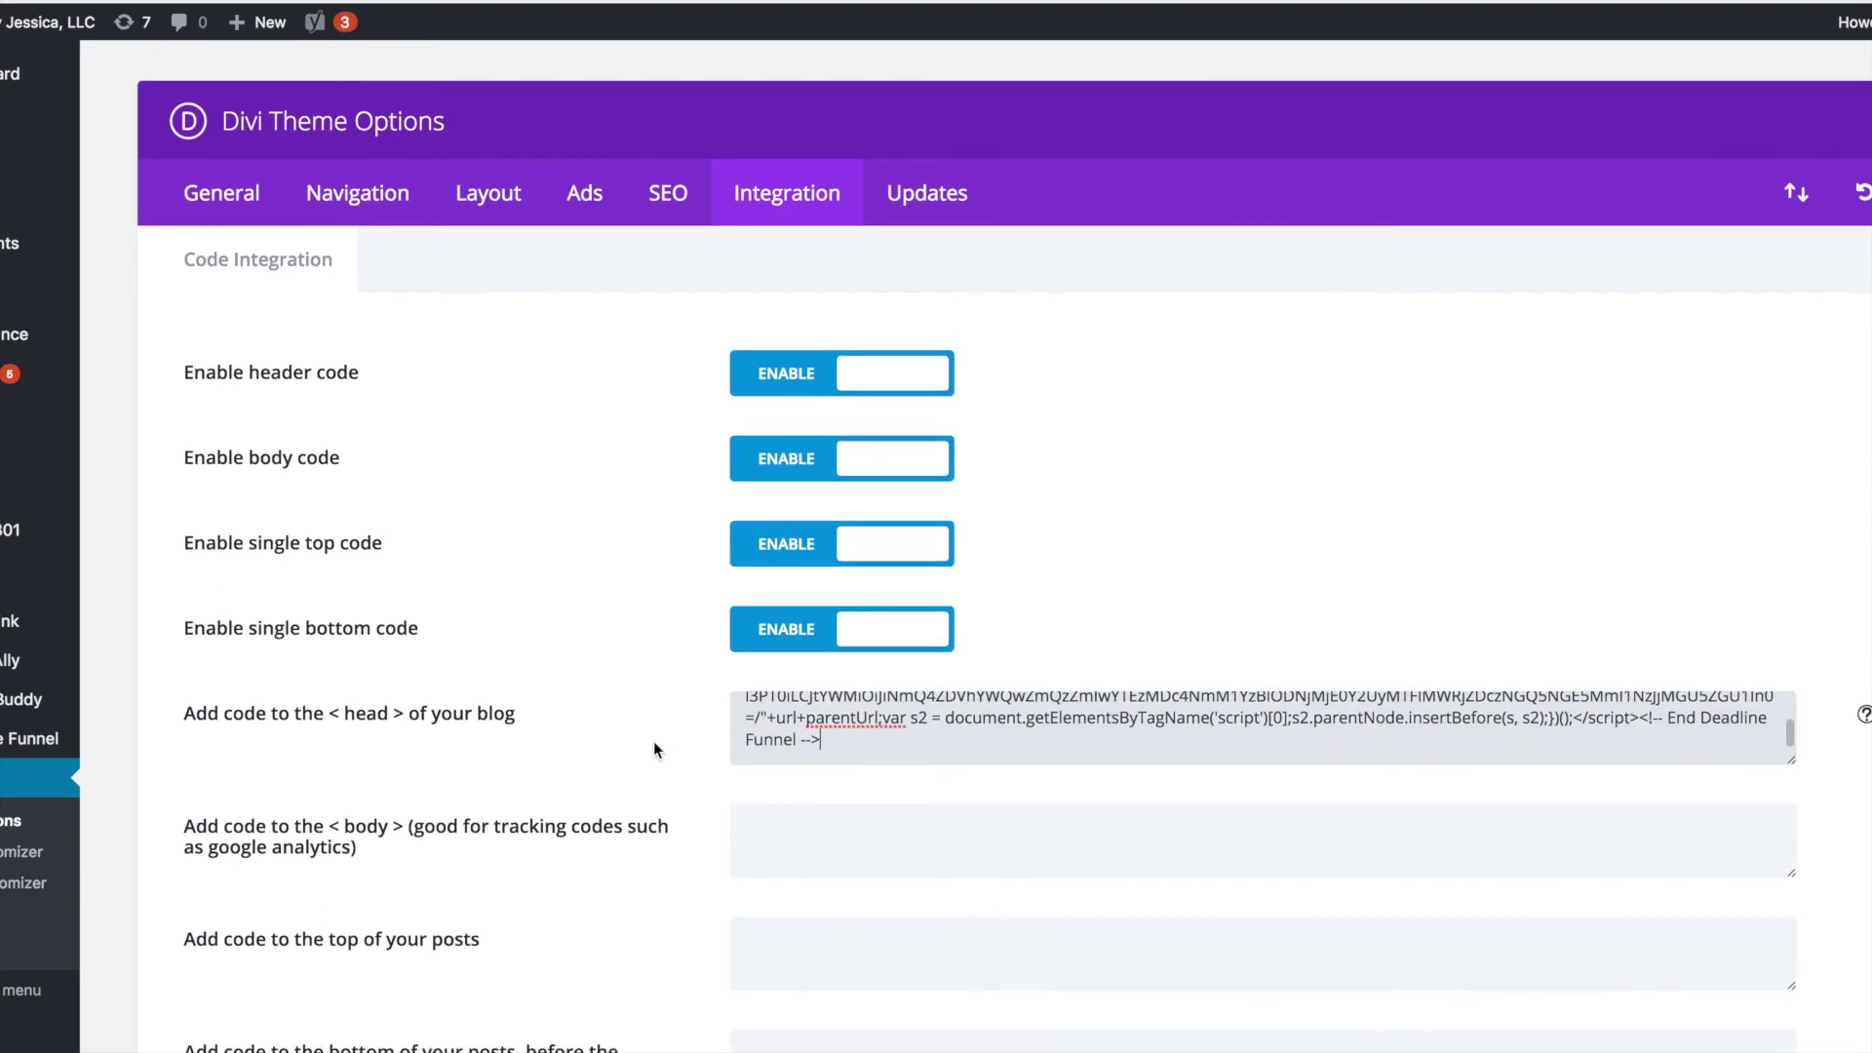